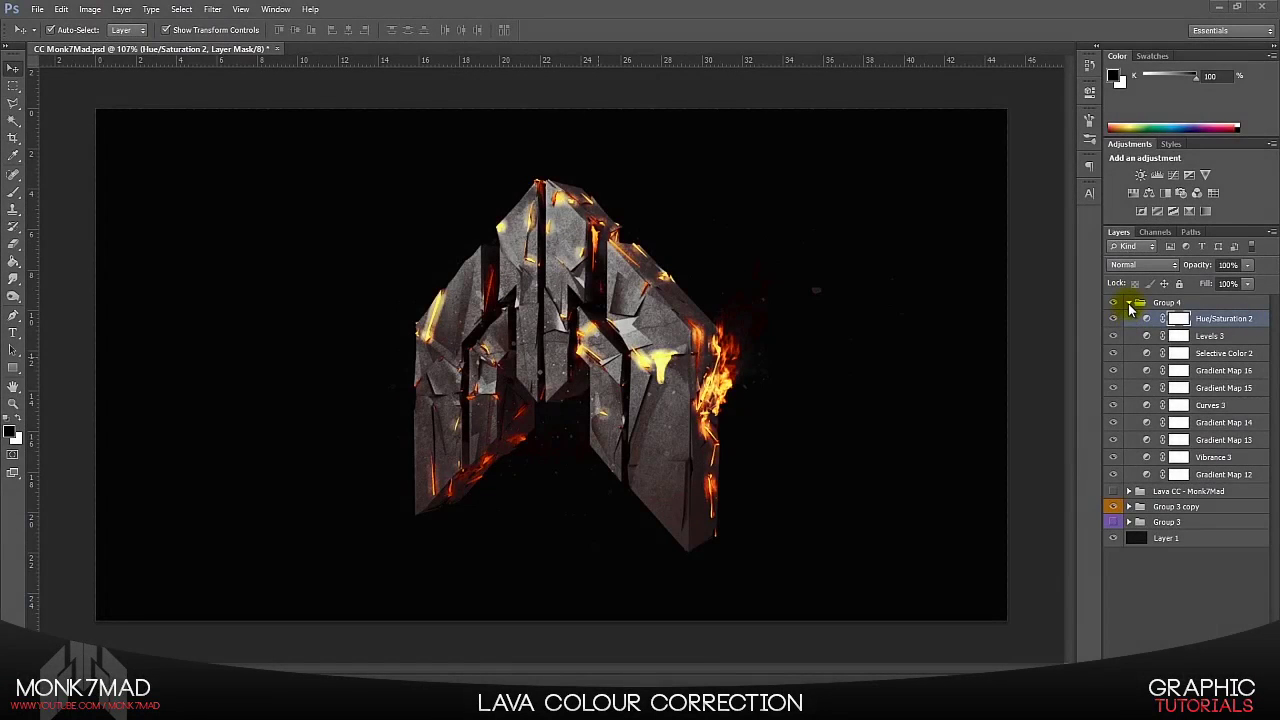
Step: Collapse Group 4, compare the artwork with and without its colour correction, and leave the group hidden, dismissing the Windows color scheme prompt
click(1129, 304)
click(1129, 305)
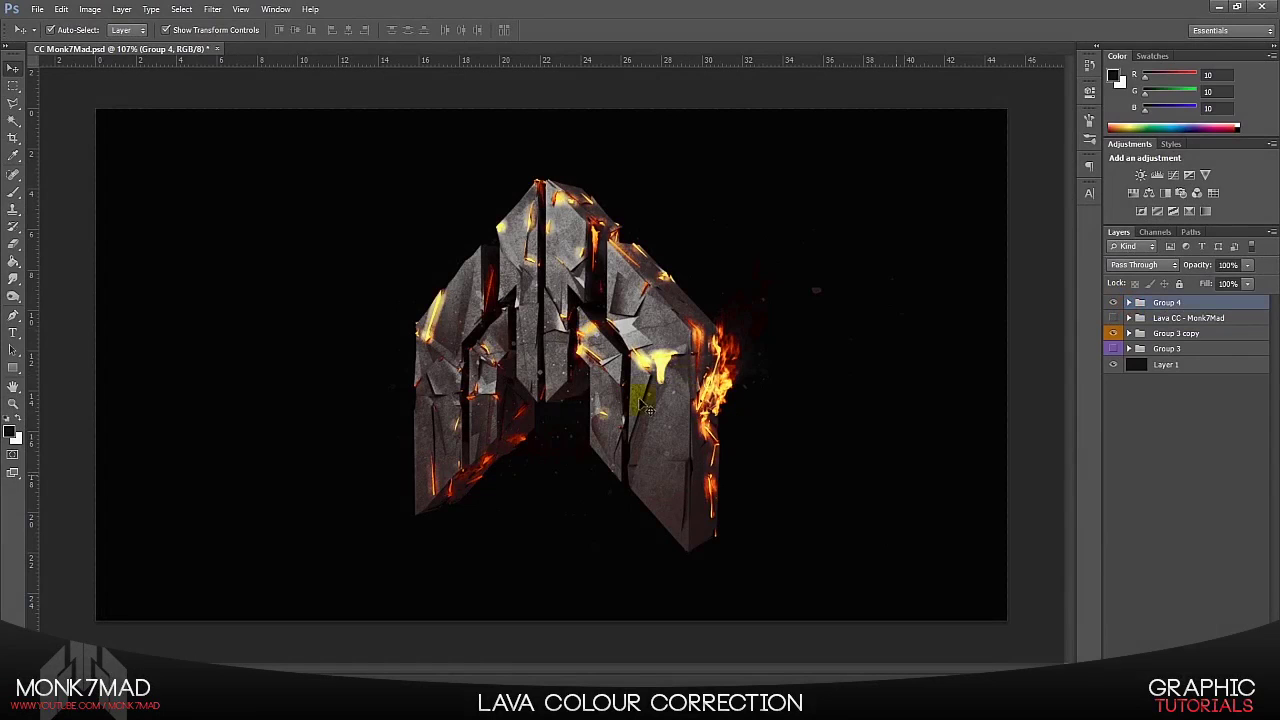
click(1112, 304)
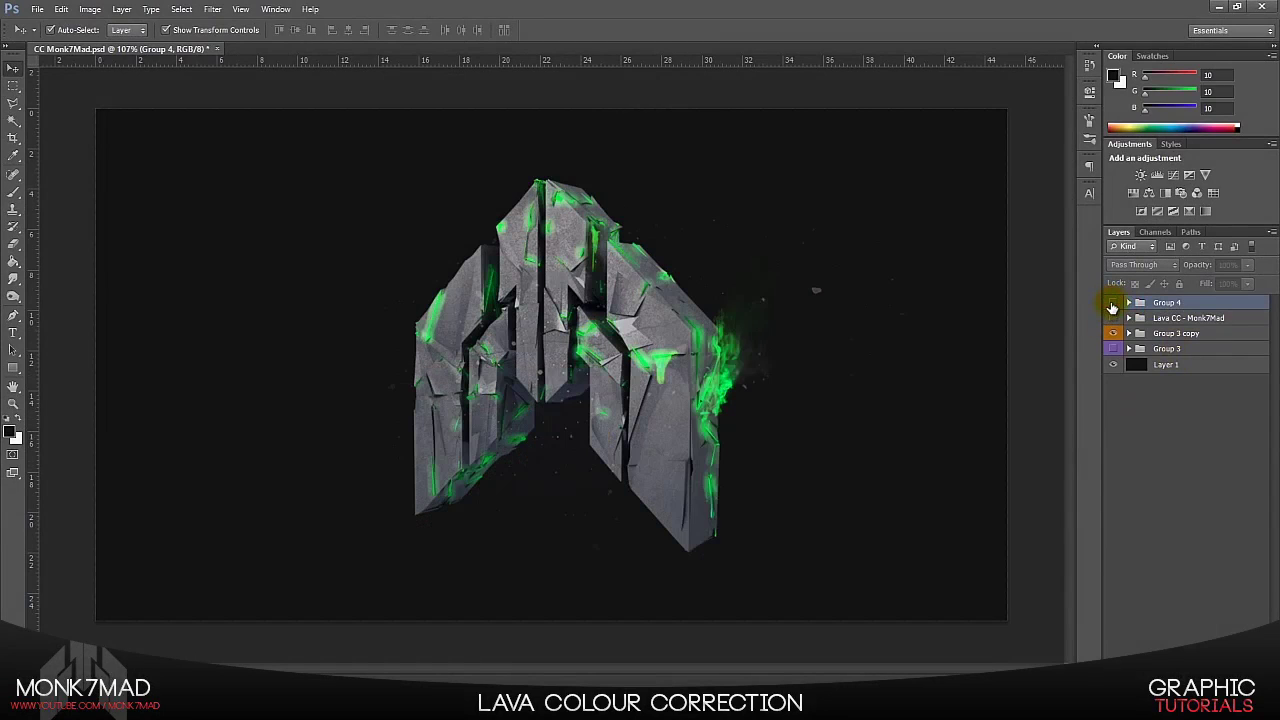
click(1112, 304)
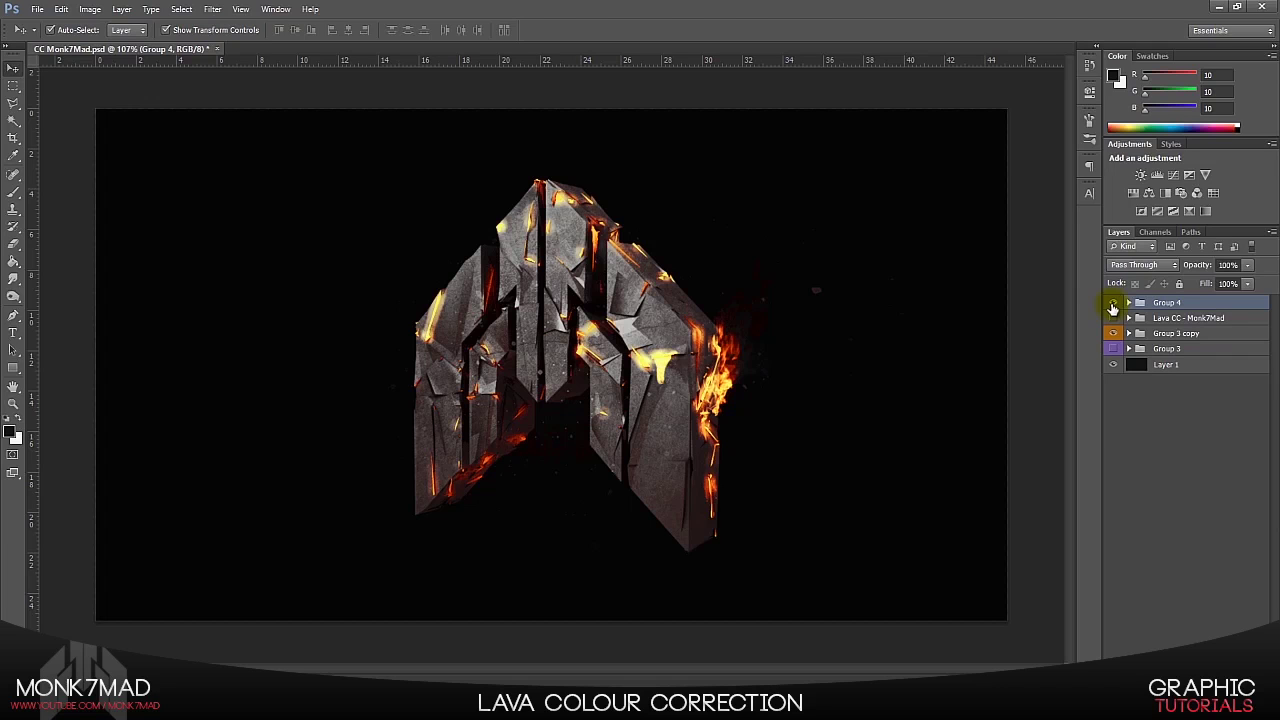
drag(1112, 305, 1112, 318)
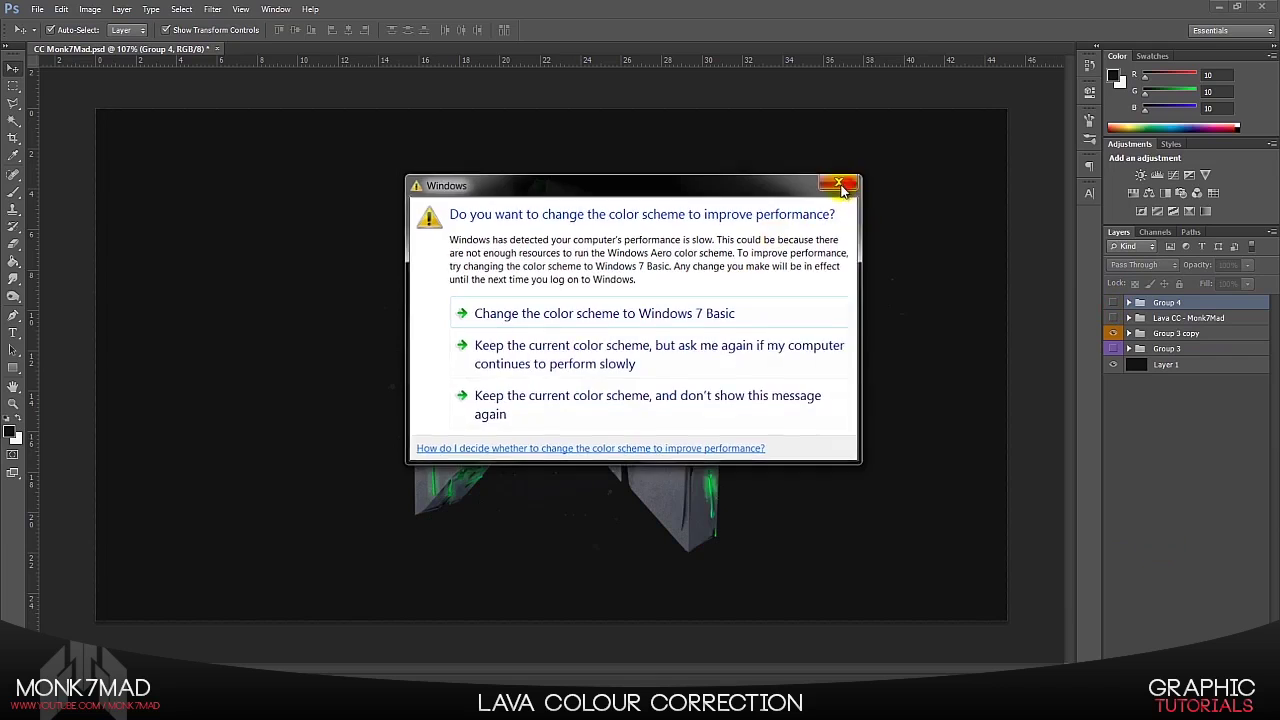
click(840, 186)
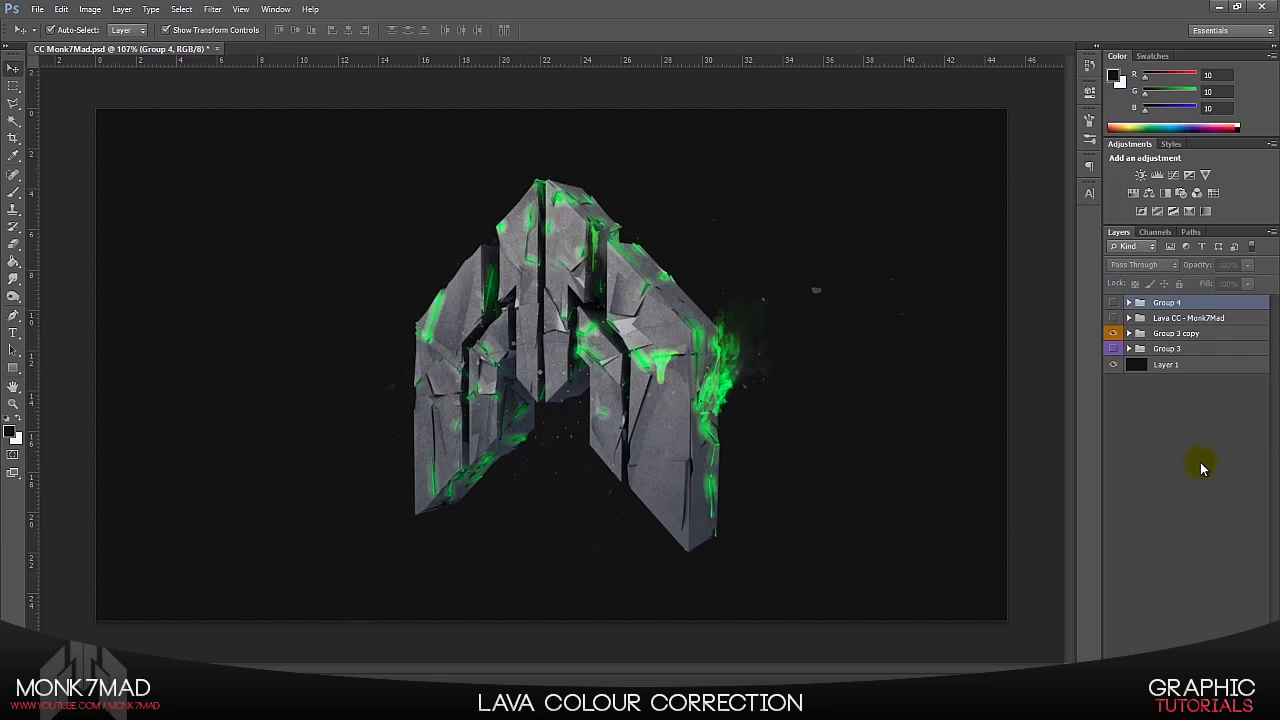
Step: Delete the existing Group 4 and create a new empty layer group at the top of the layer stack
click(1200, 524)
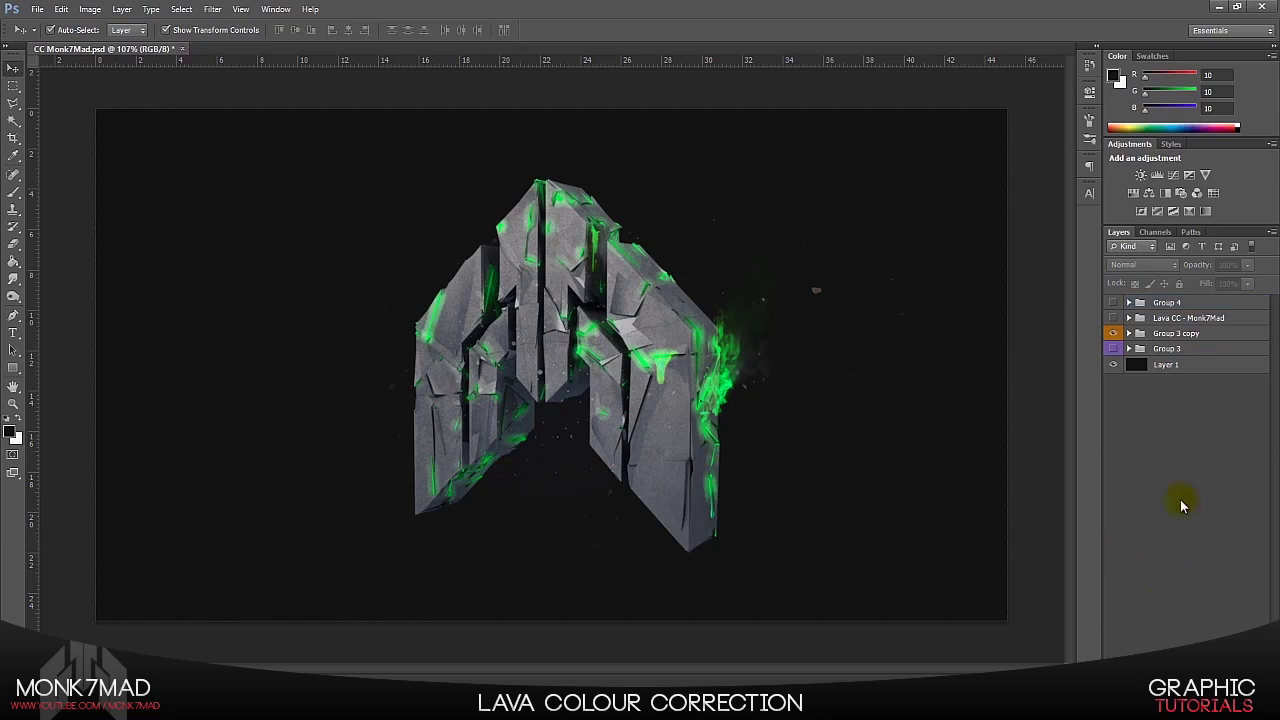
click(1182, 304)
key(Delete)
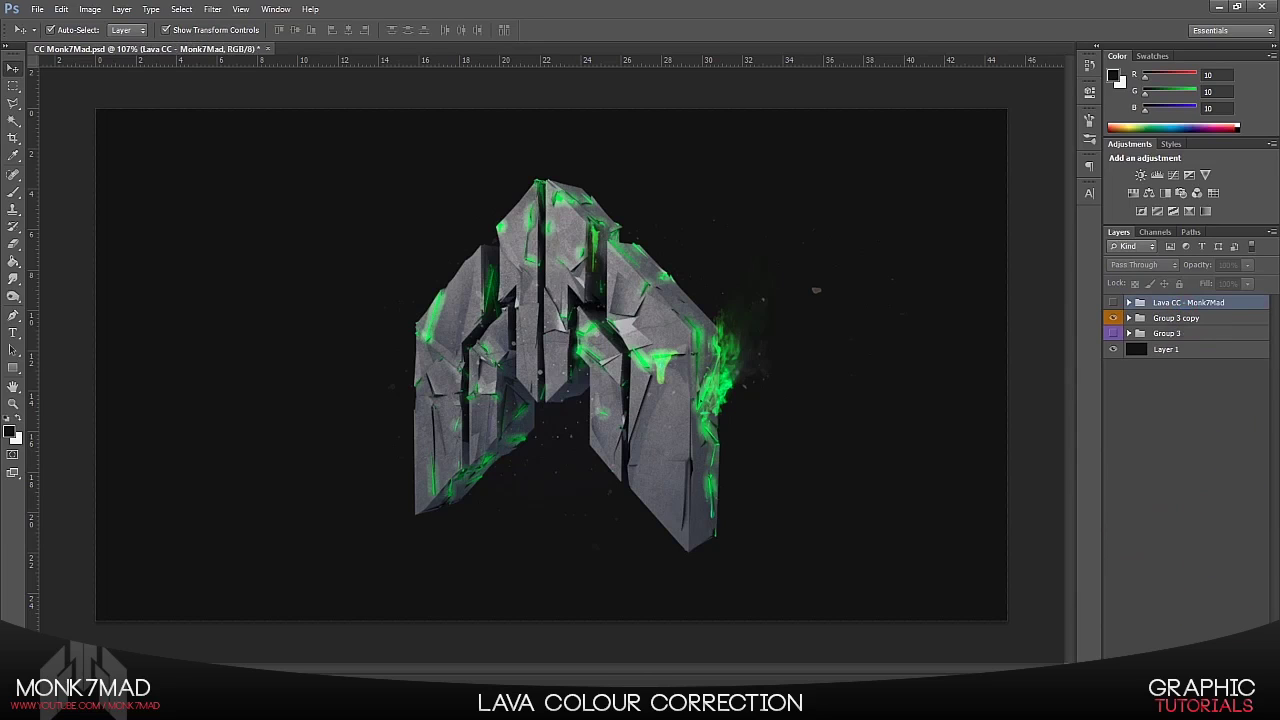
key(ctrl+z)
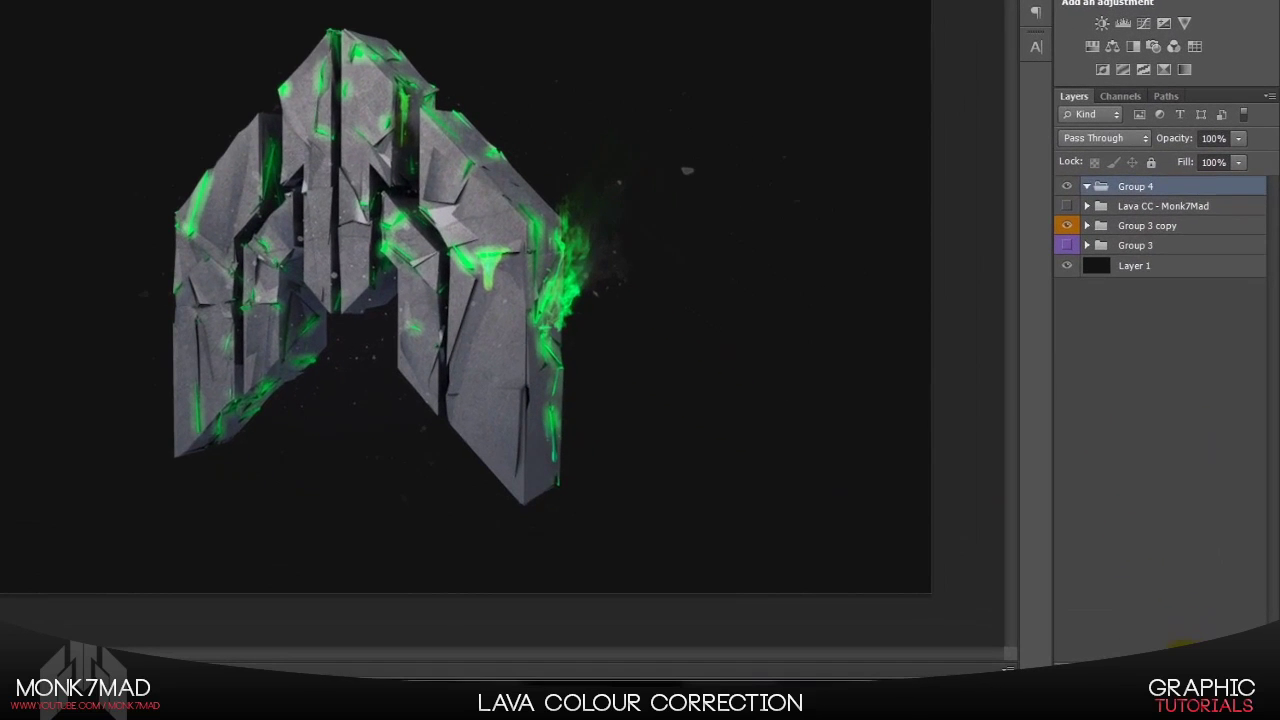
Step: Add a black-to-white Gradient Map adjustment layer inside Group 4 and set it to Soft Light at 70% opacity
click(1172, 668)
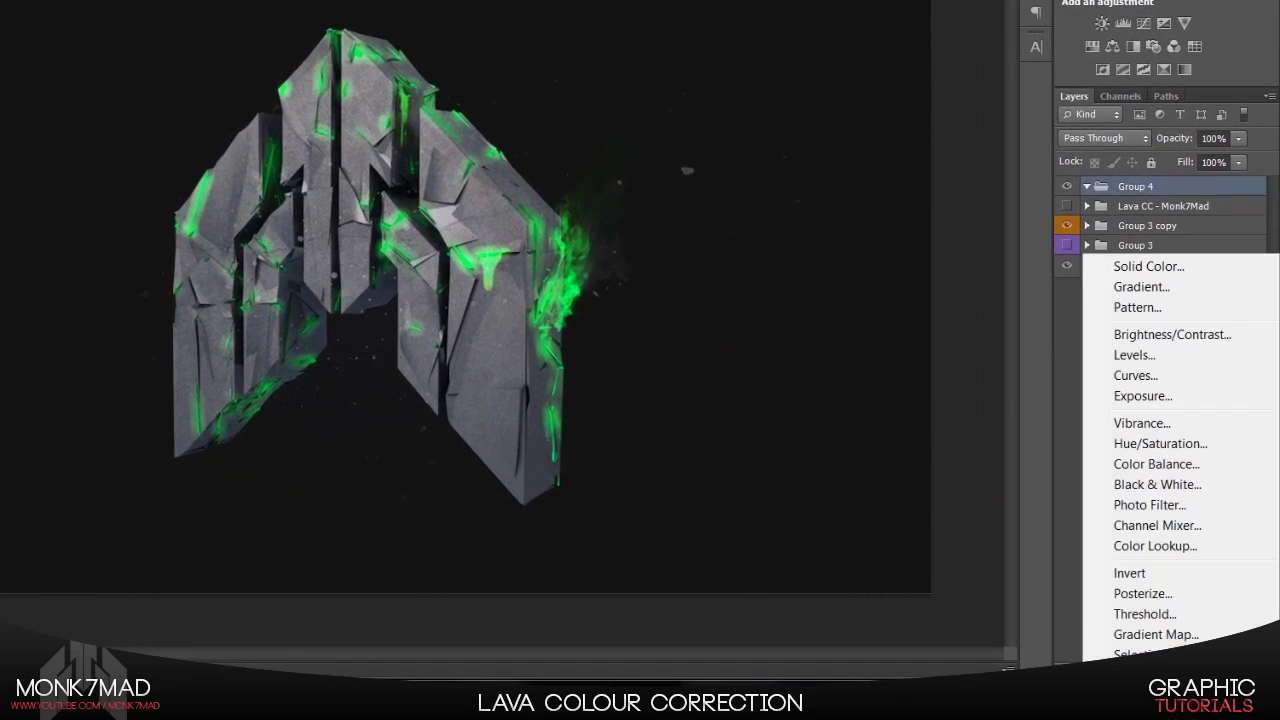
click(1190, 636)
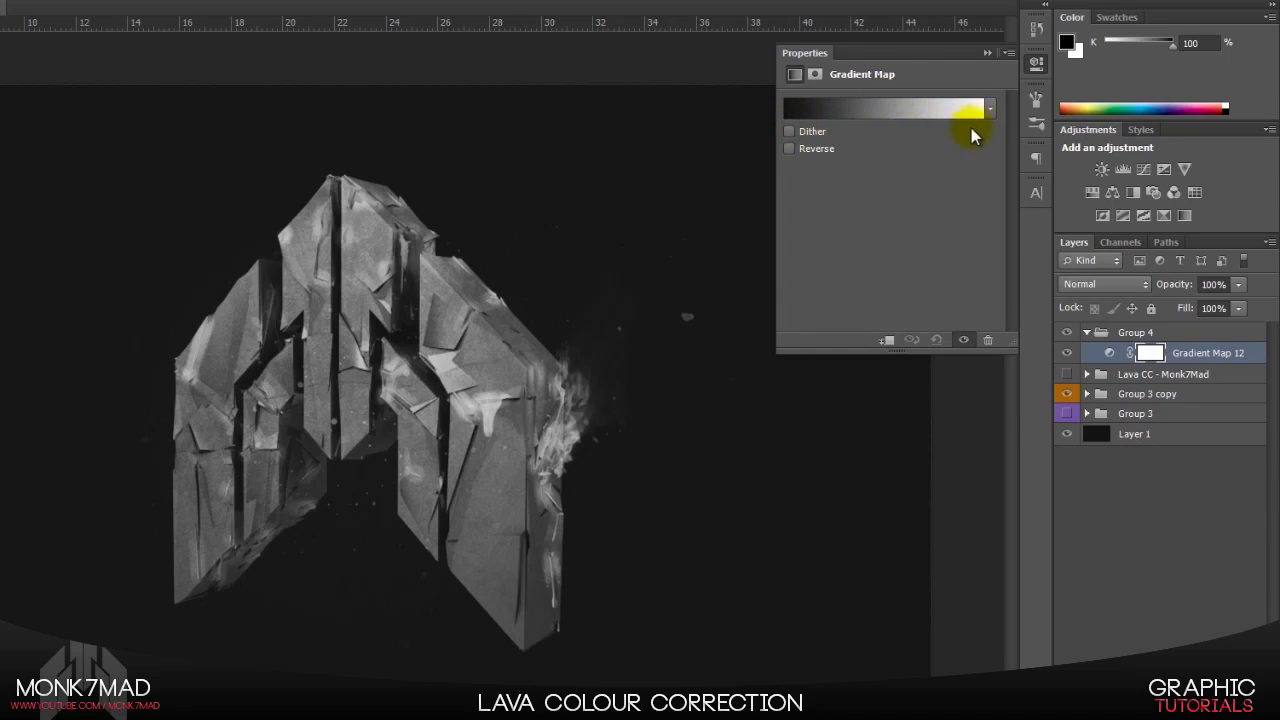
click(988, 53)
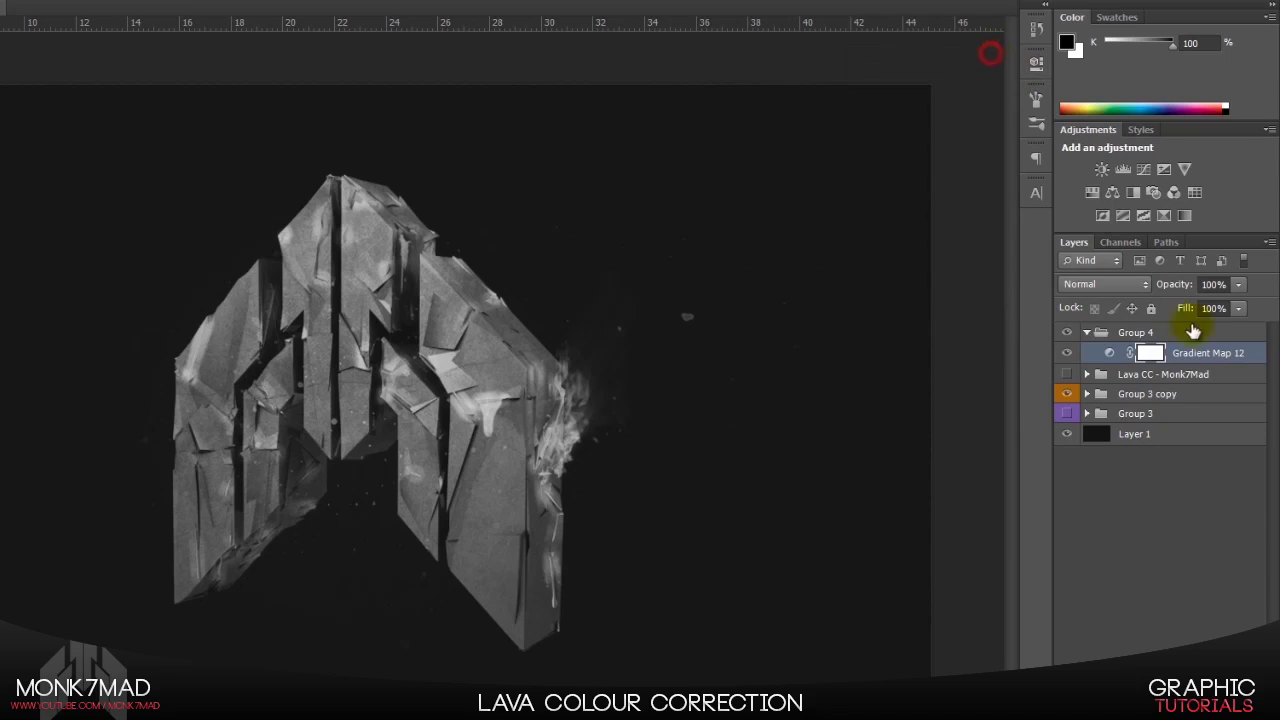
click(1133, 288)
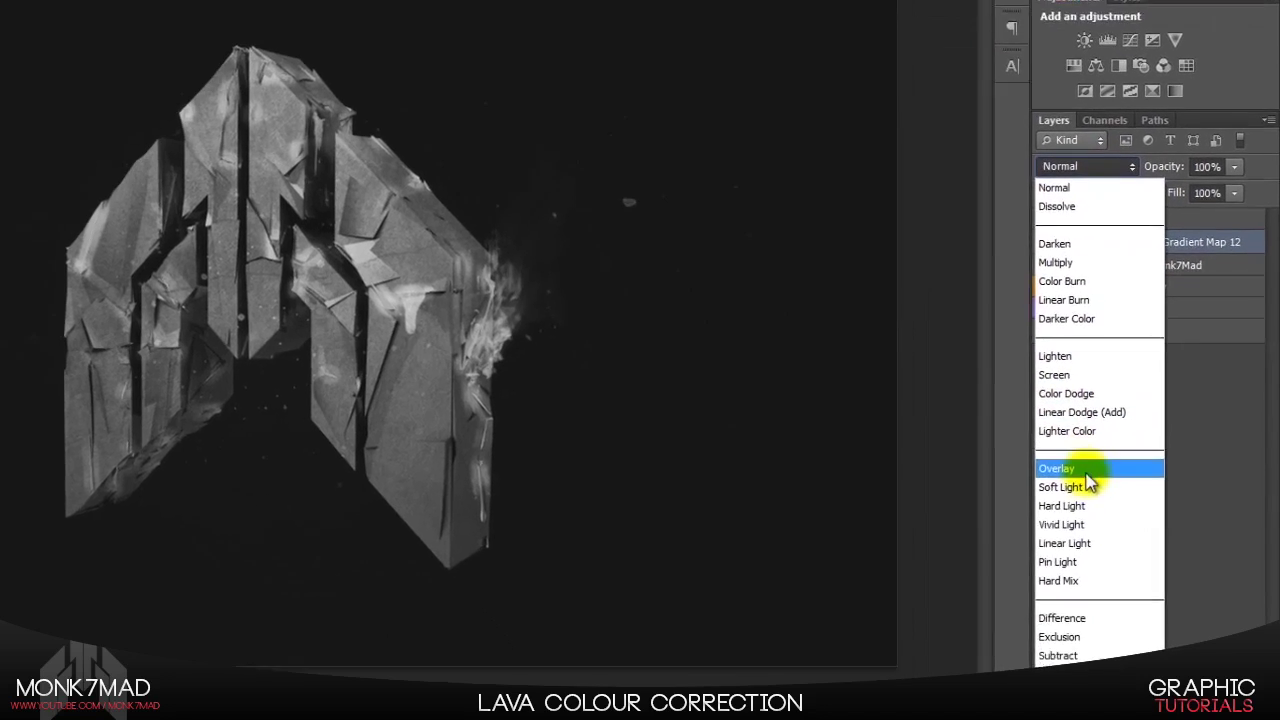
click(1085, 487)
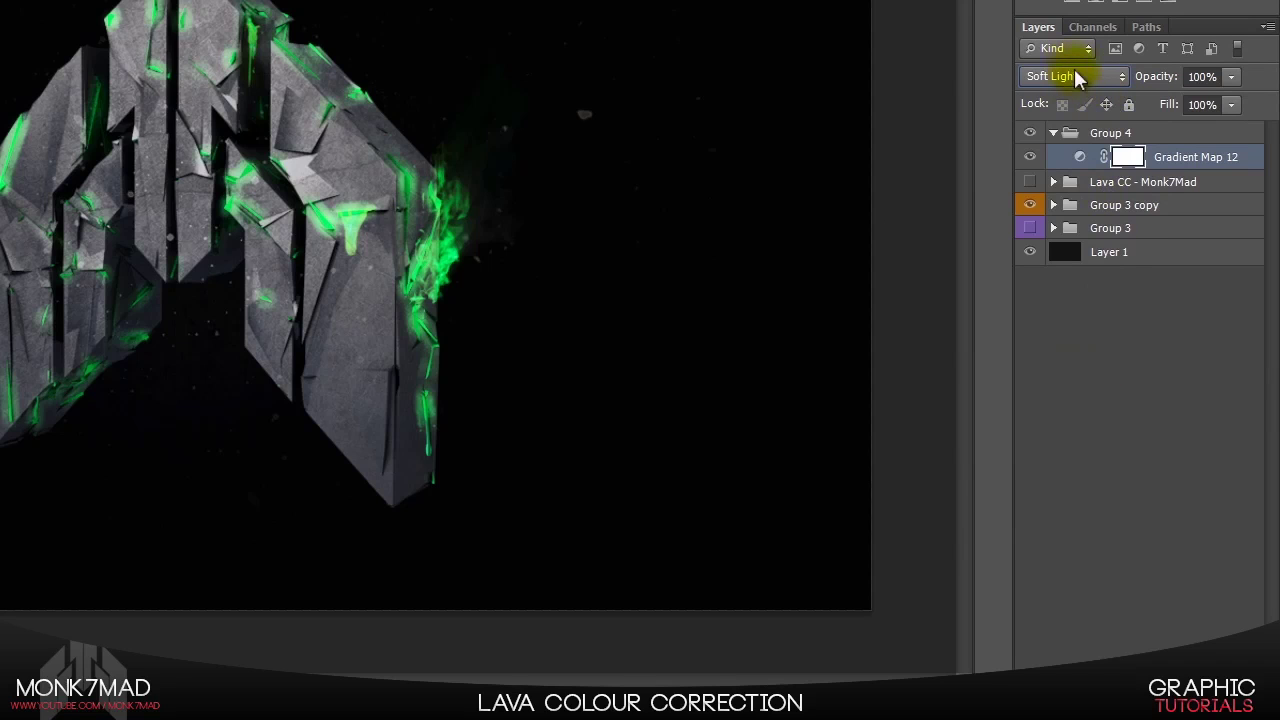
click(1200, 78)
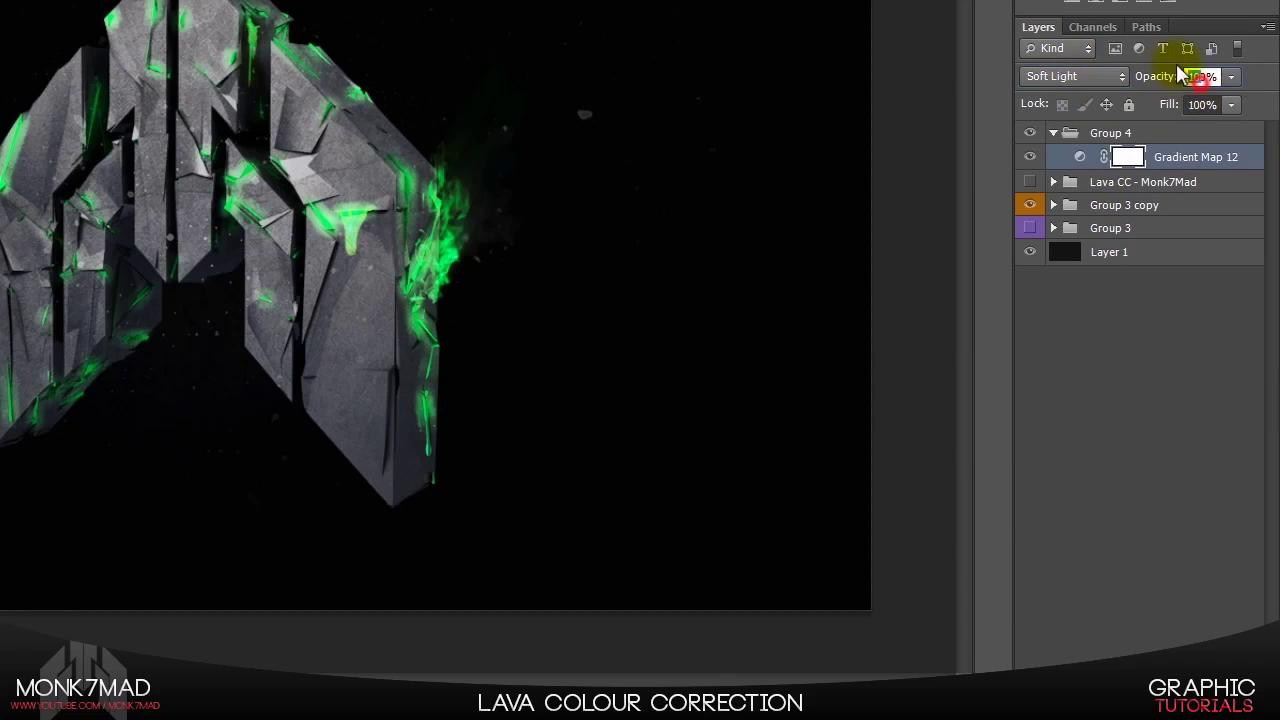
text(70)
key(Return)
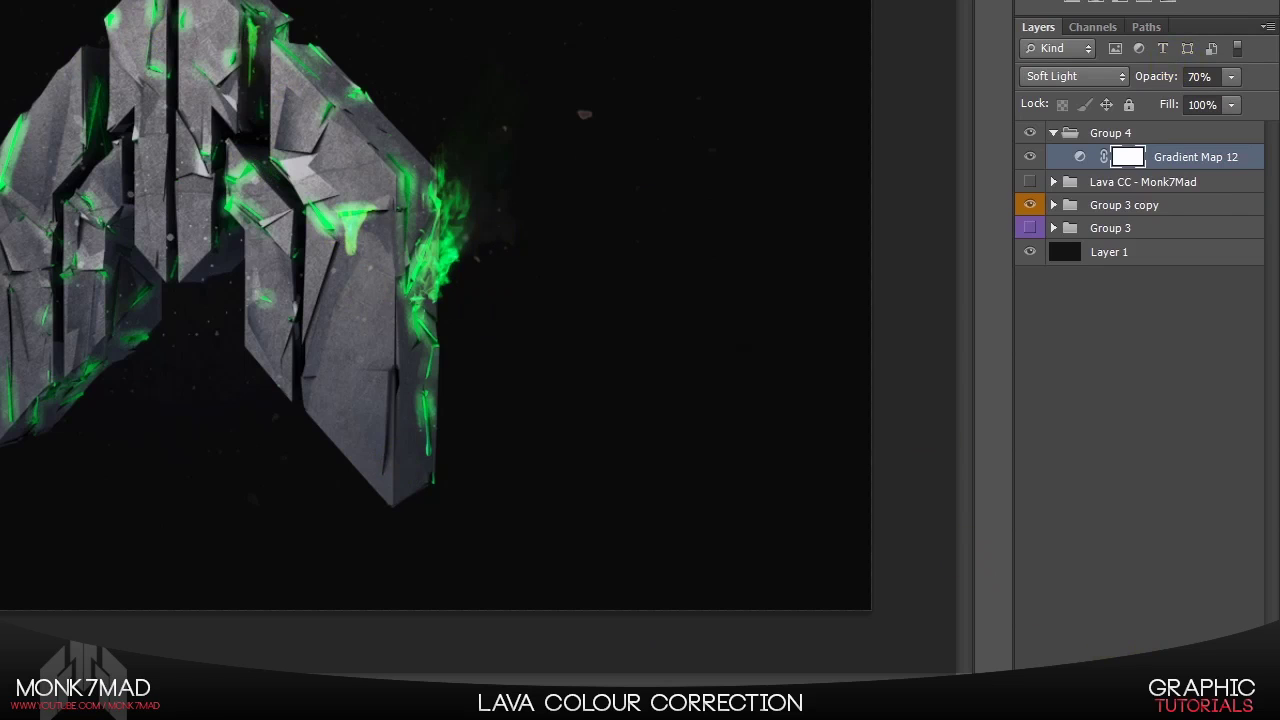
Step: Add a Vibrance adjustment layer above the Gradient Map and set its Vibrance to -70
click(1140, 672)
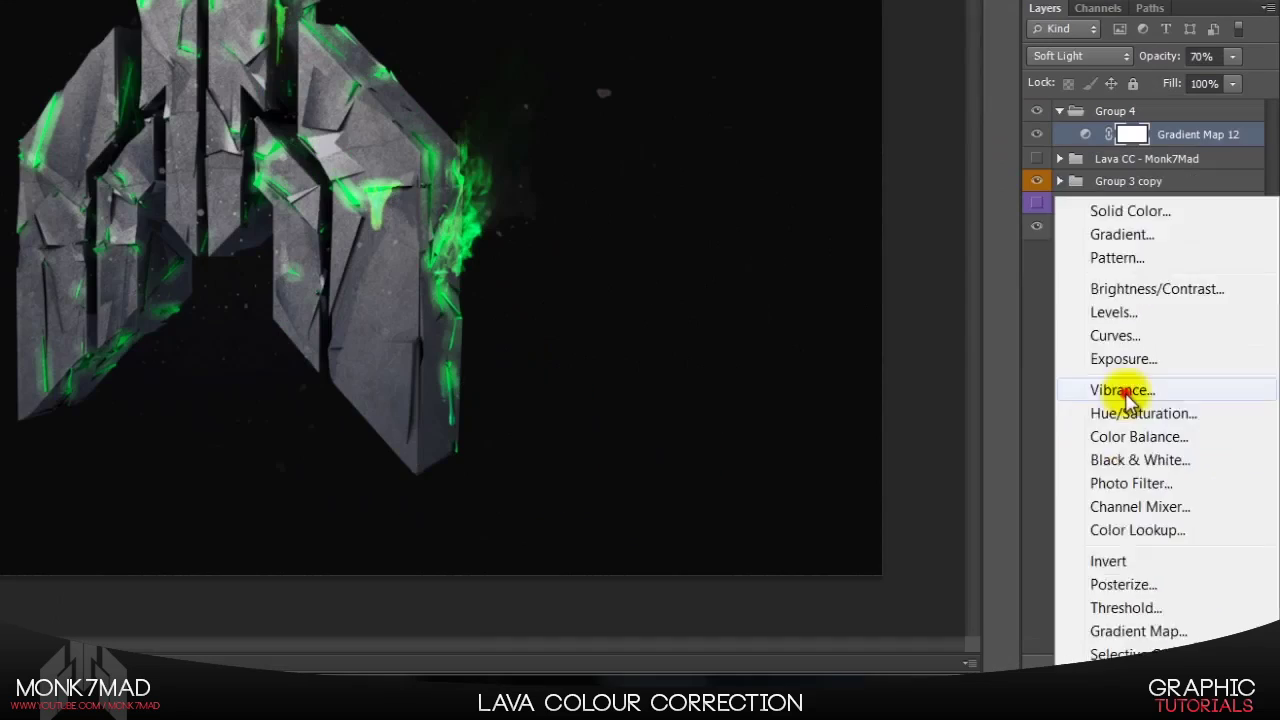
click(1123, 427)
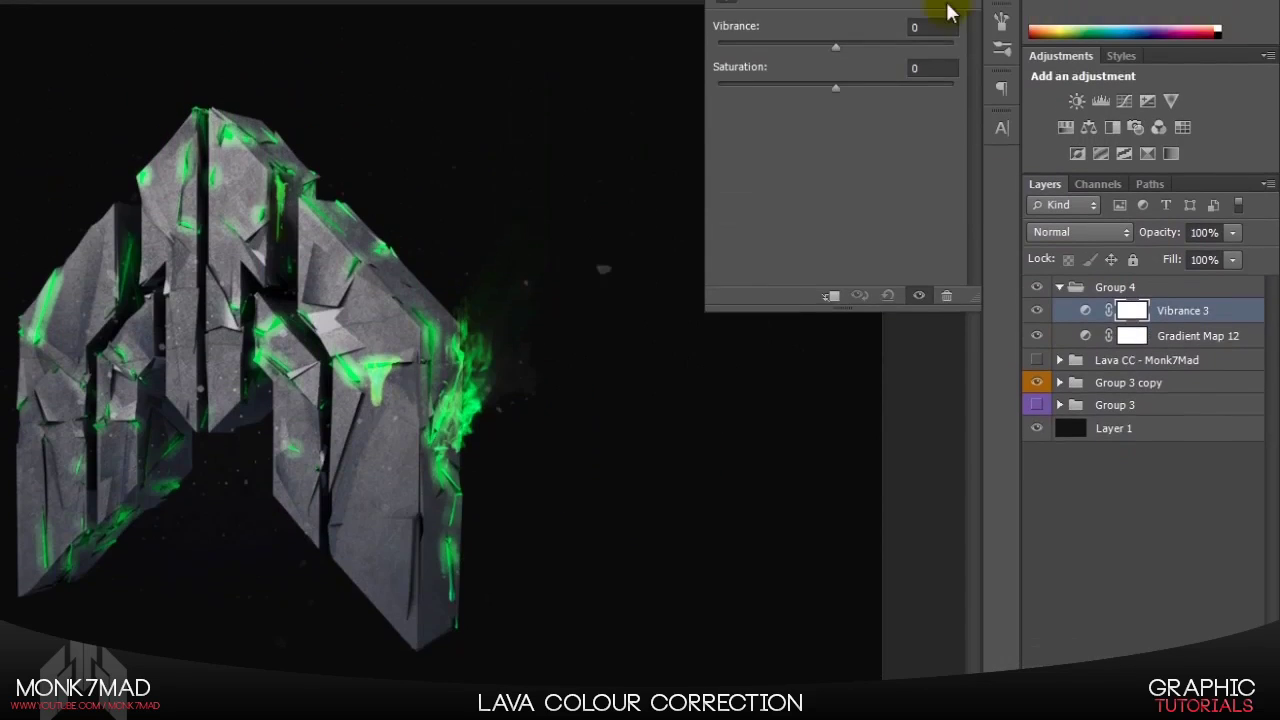
double_click(928, 27)
text(-)
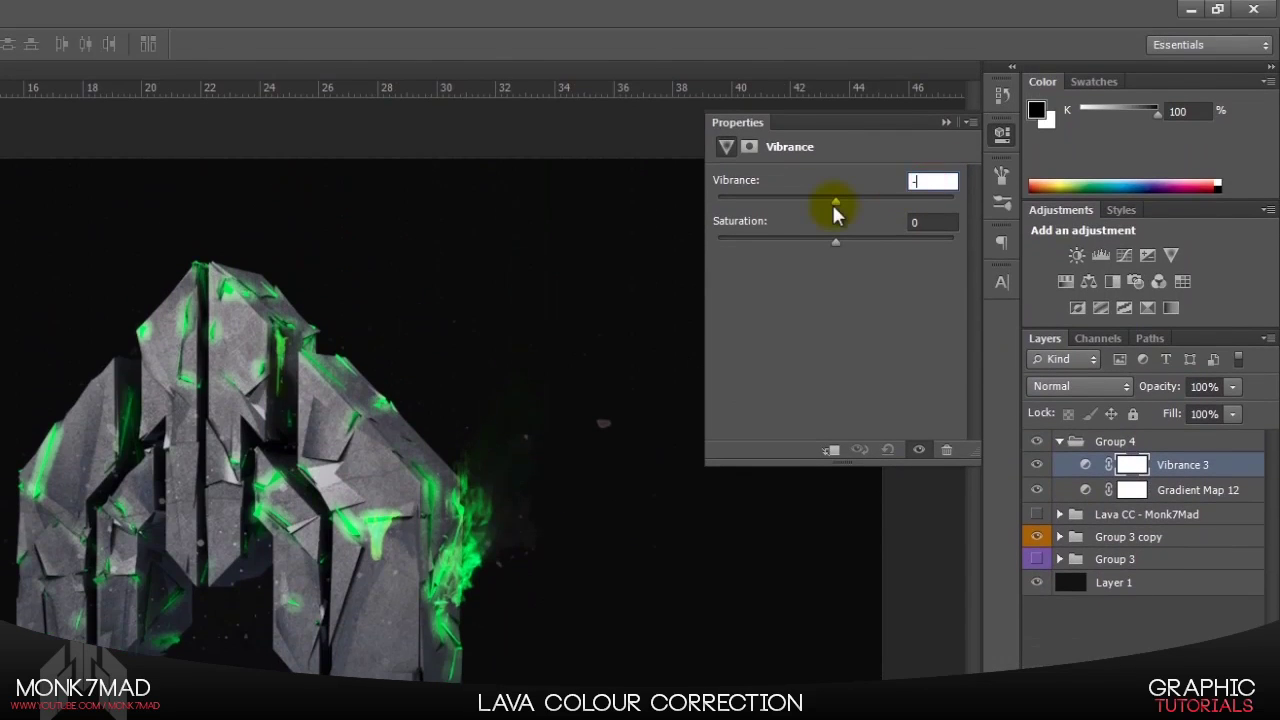
text(70)
key(Return)
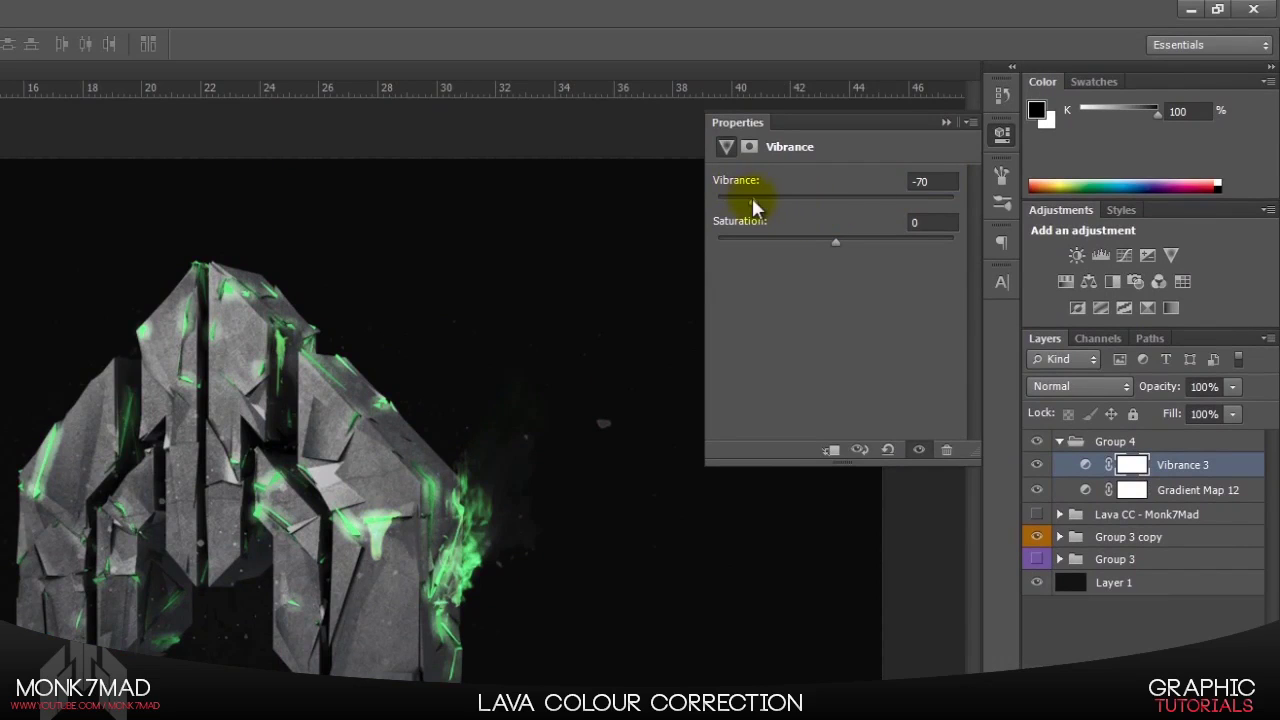
Step: Try a weaker Vibrance value of -44 on the adjustment layer and set it back to -70
drag(753, 201, 783, 199)
click(908, 180)
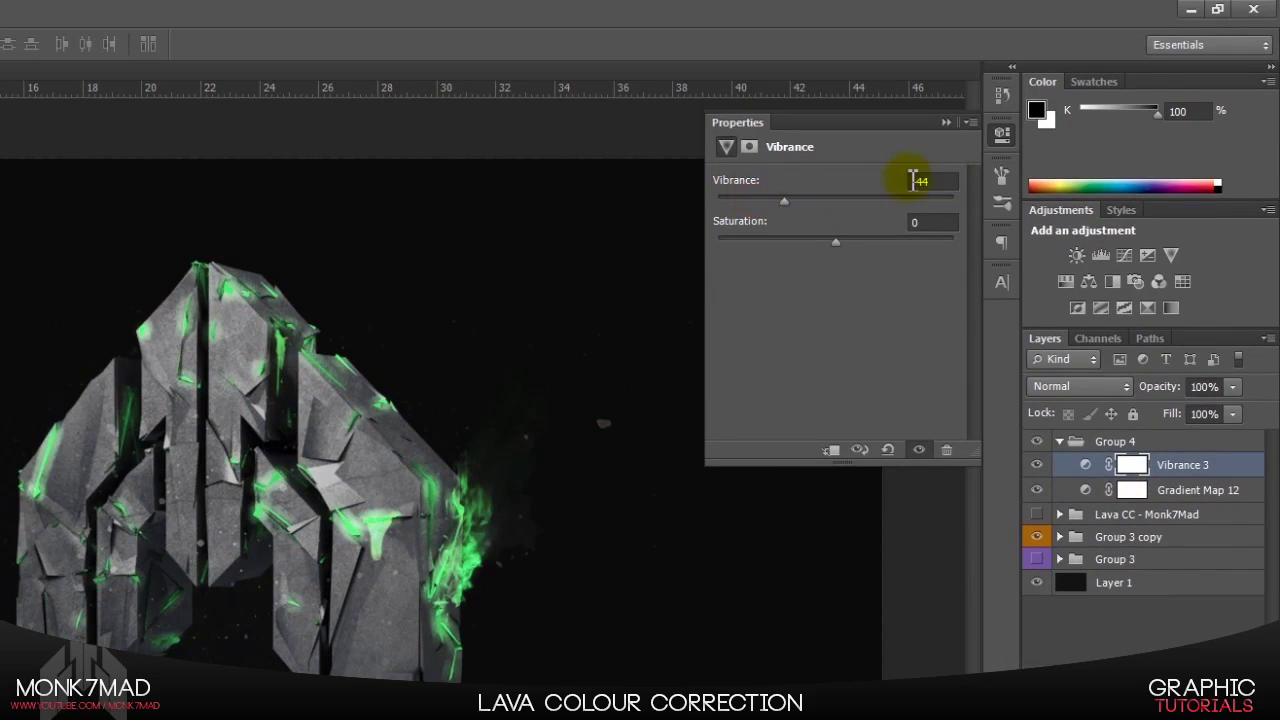
text(-70)
key(Return)
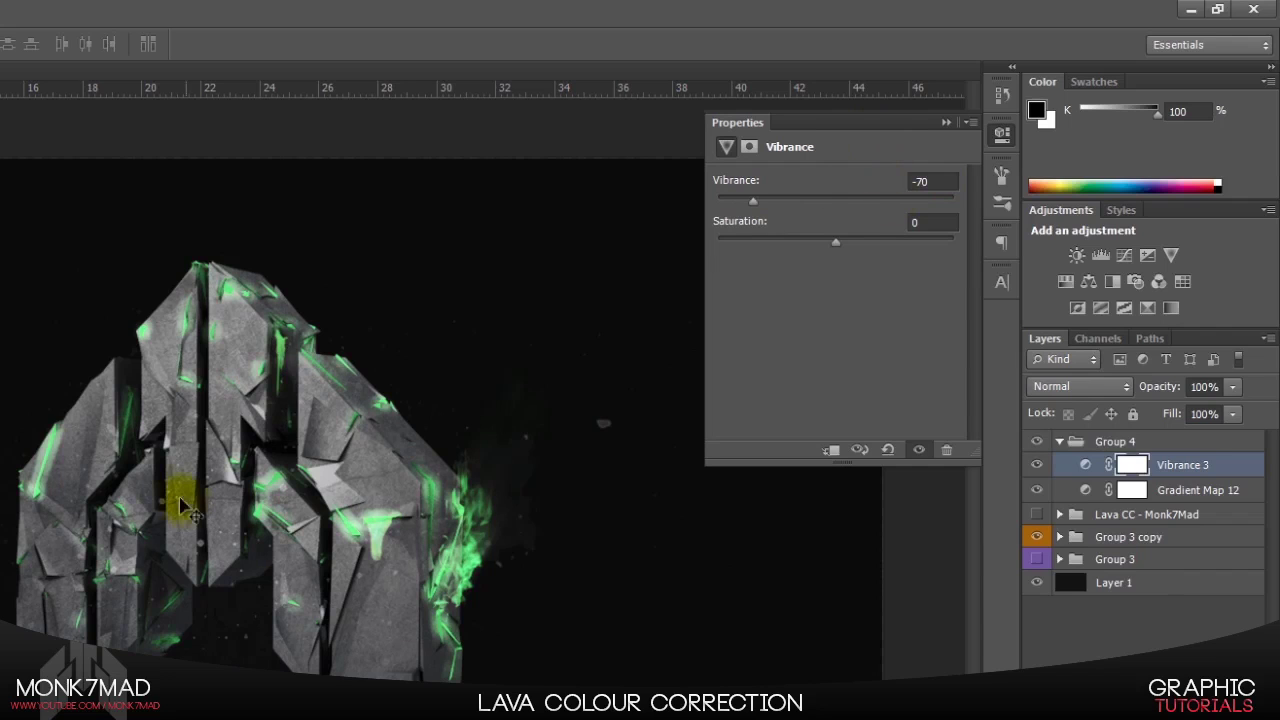
Step: Add a second black-to-white Gradient Map above the Vibrance layer, blended with Color Dodge at 10% opacity
click(945, 122)
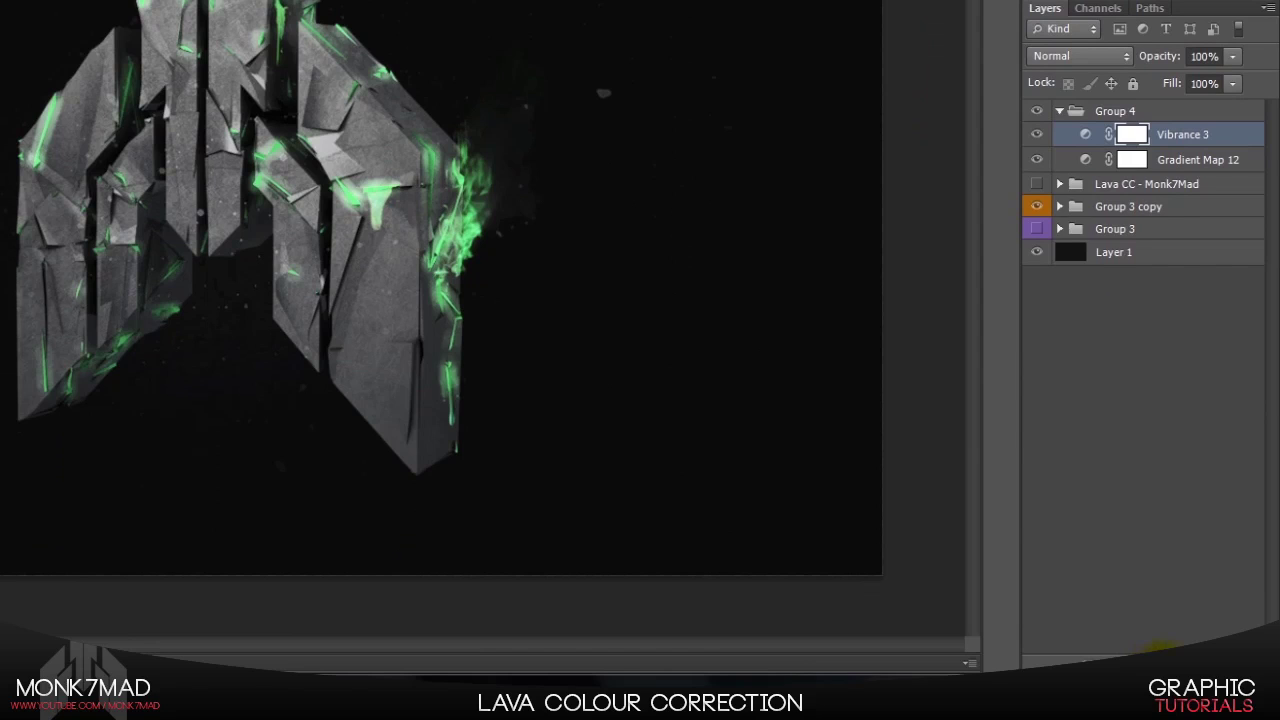
click(1161, 661)
click(1142, 625)
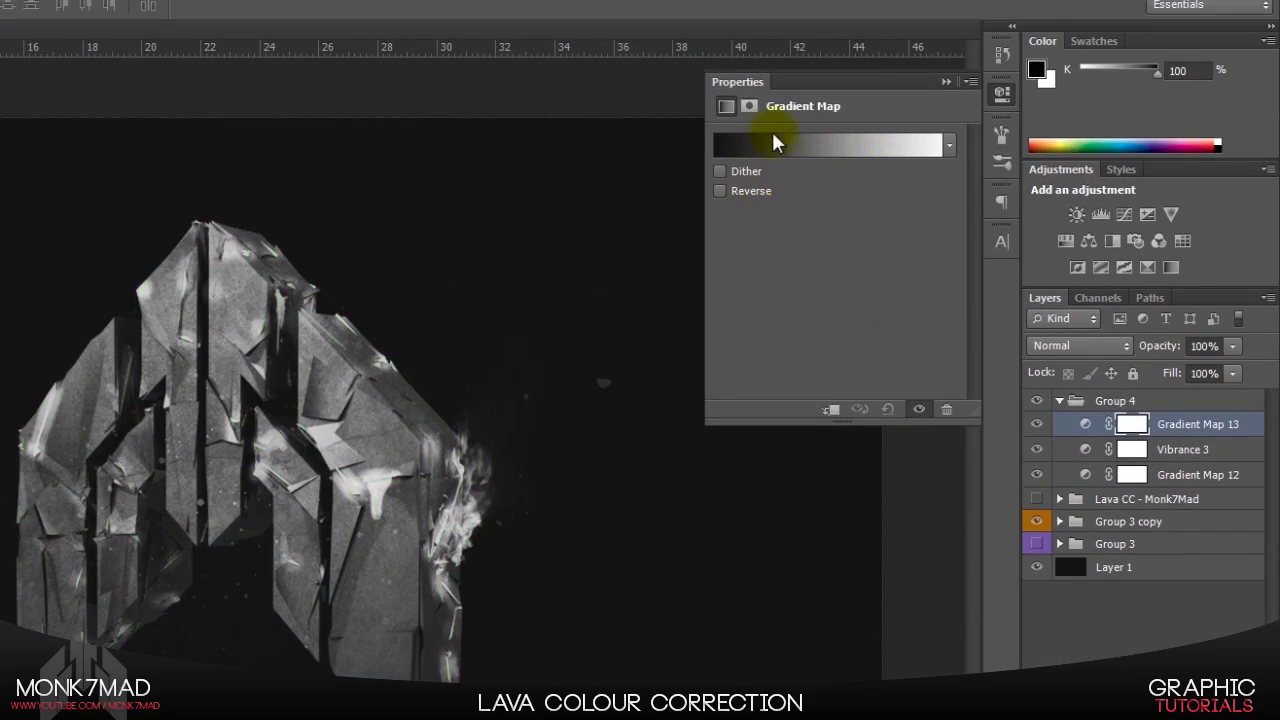
click(942, 82)
click(1090, 346)
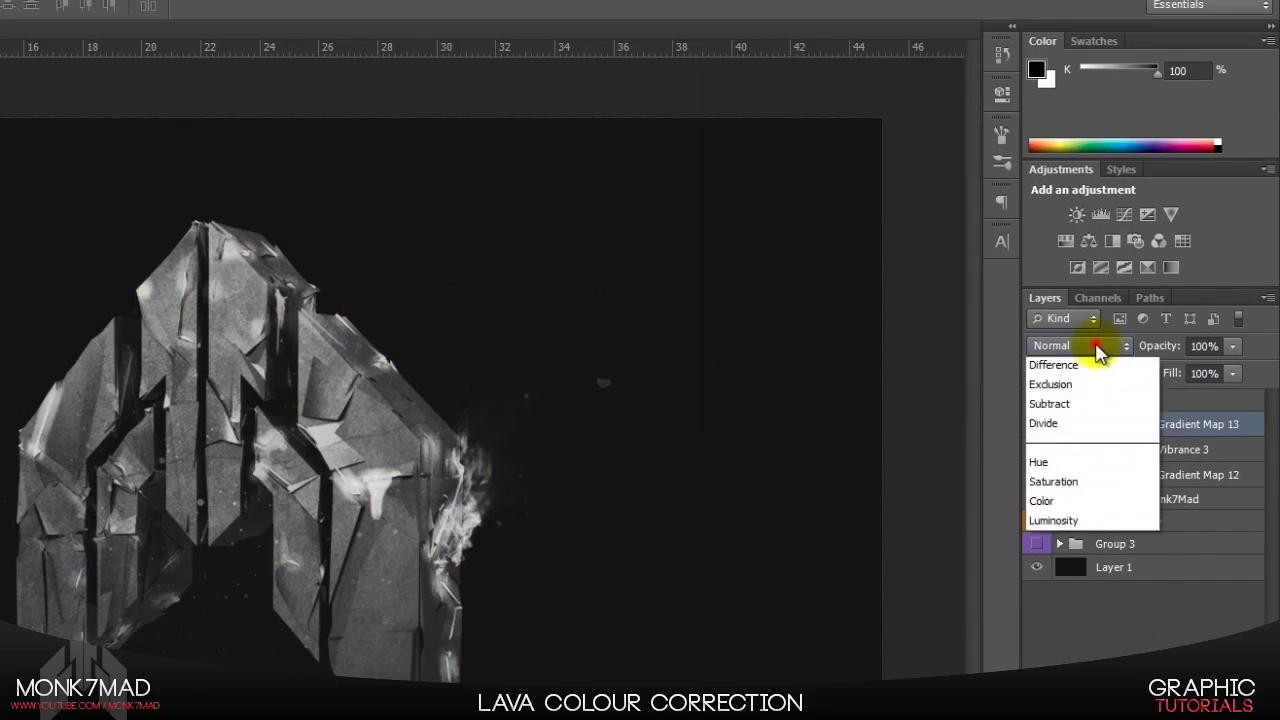
click(1068, 583)
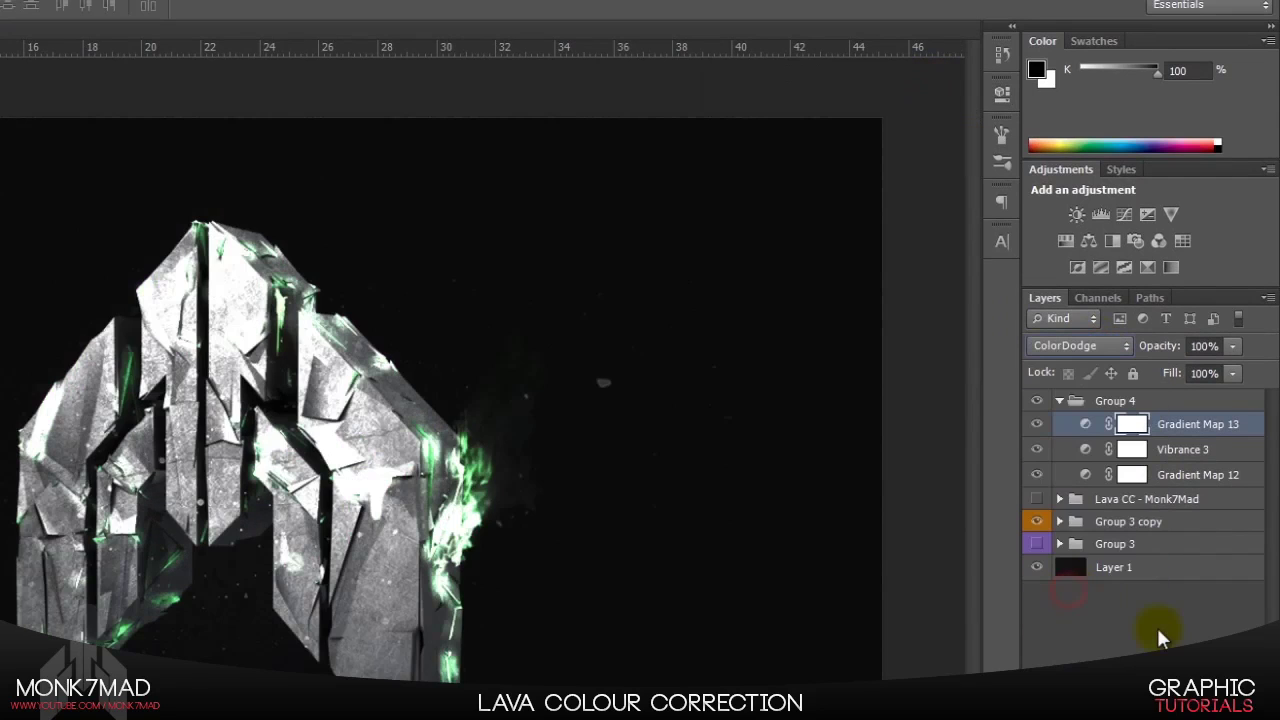
click(1203, 346)
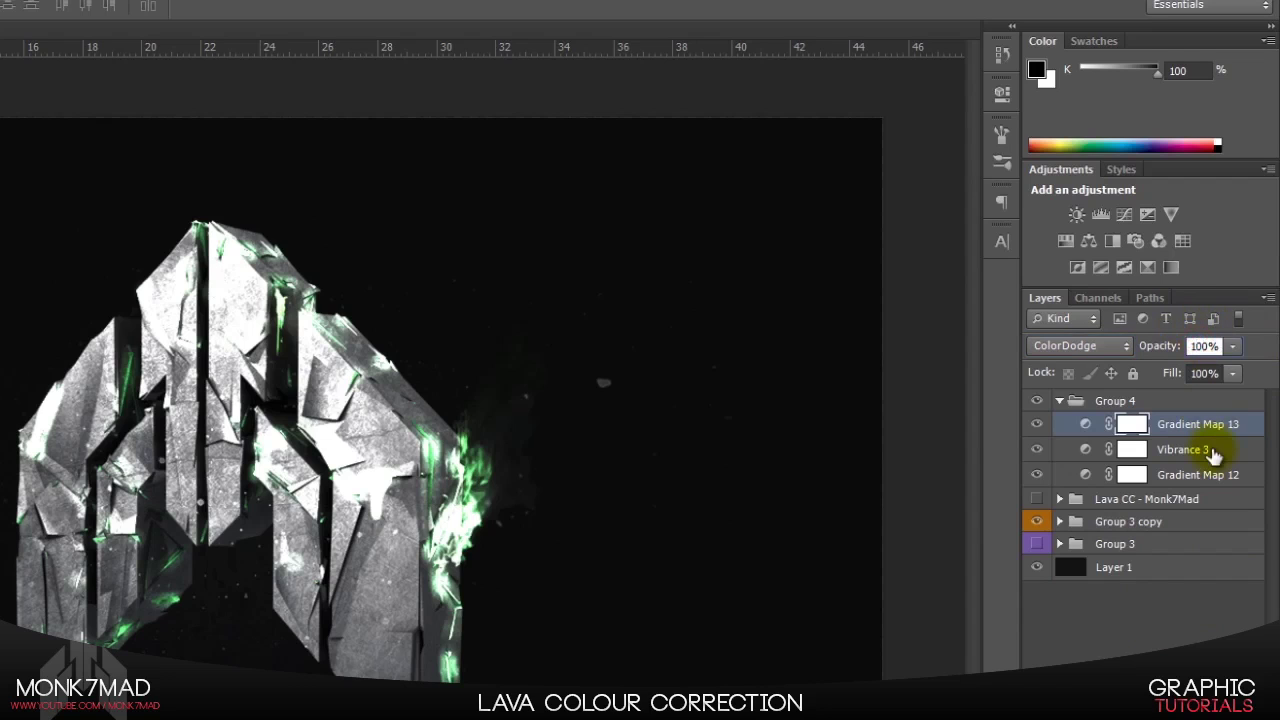
text(10)
key(Return)
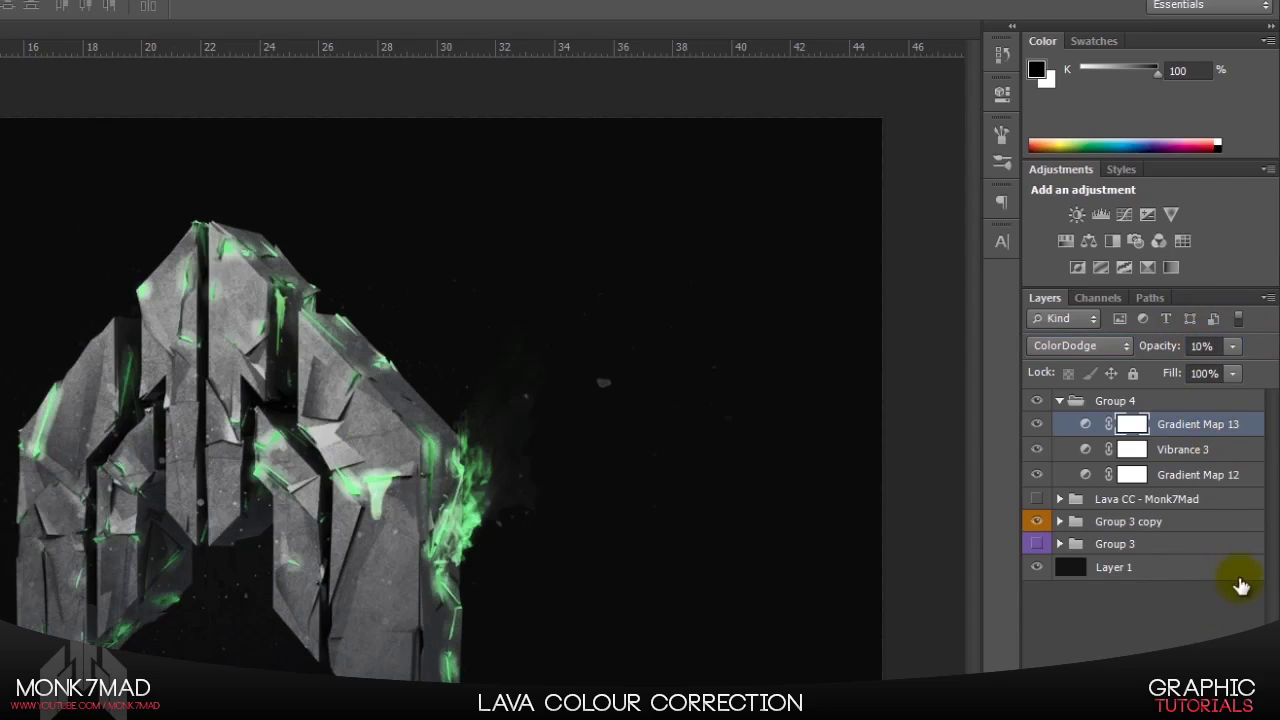
Step: Add a third black-to-white Gradient Map at the top of Group 4, set to Soft Light at 35% opacity
click(1056, 700)
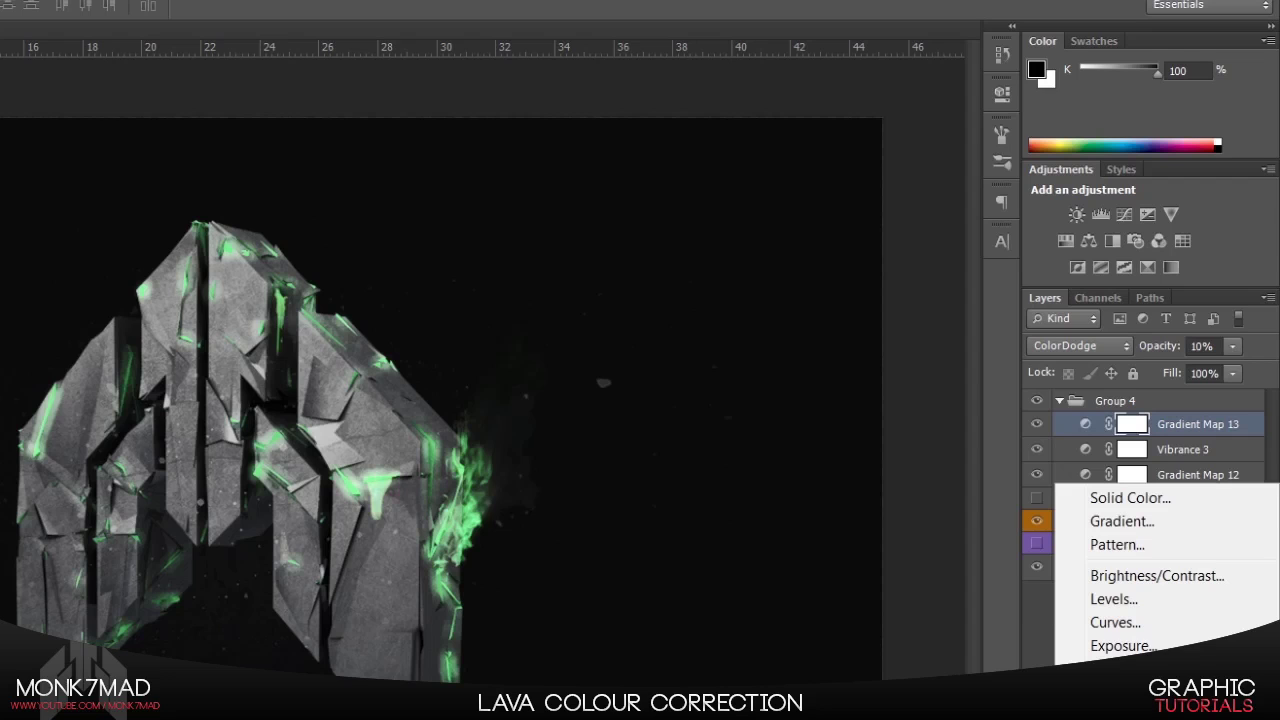
click(1131, 714)
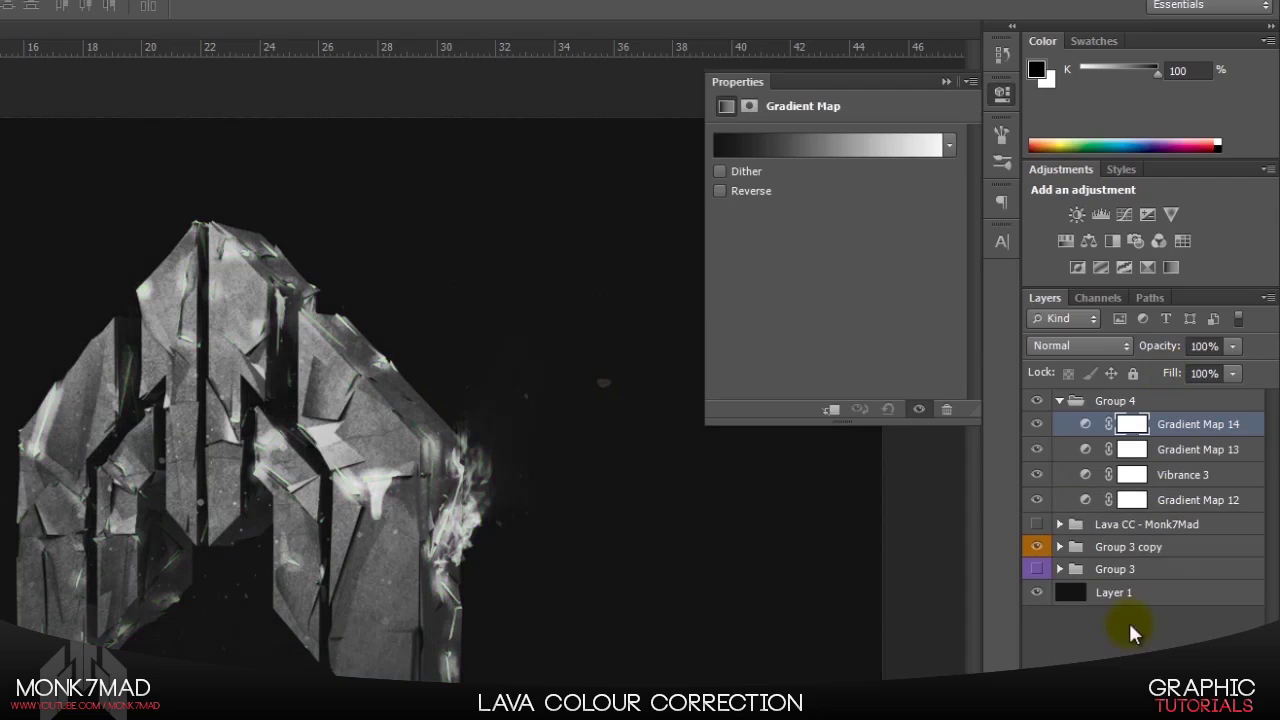
click(1104, 350)
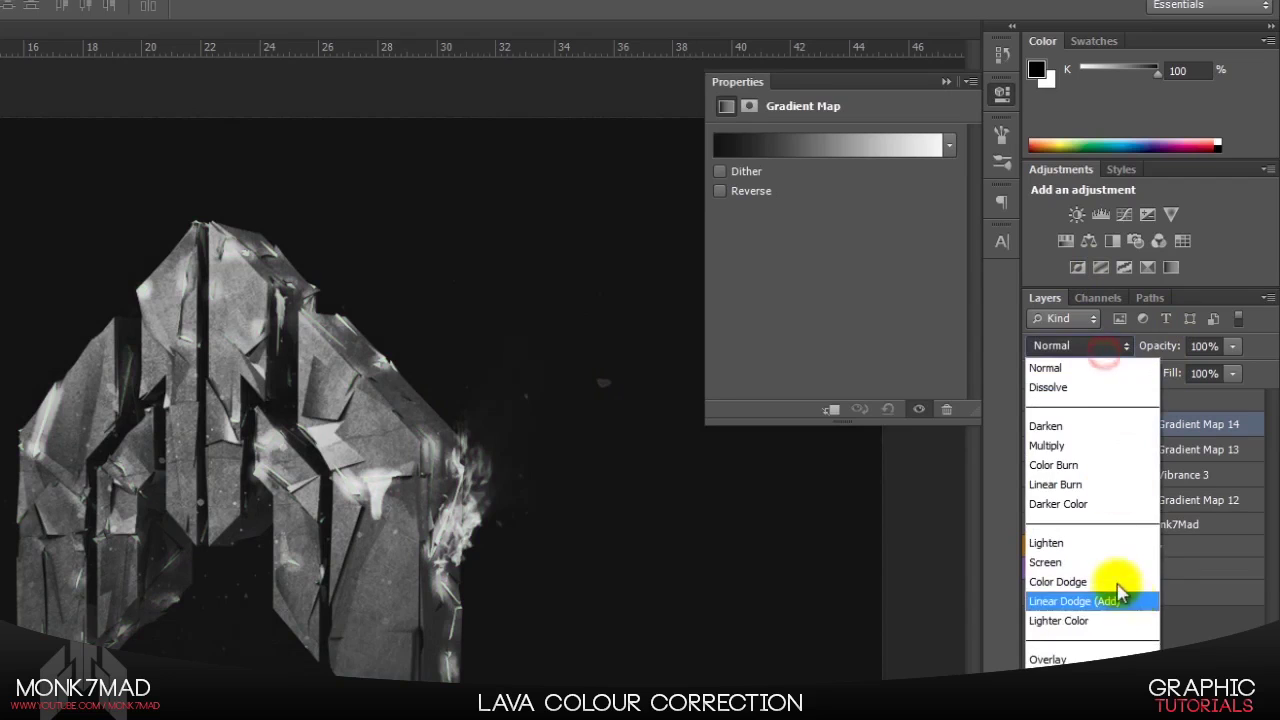
click(1110, 677)
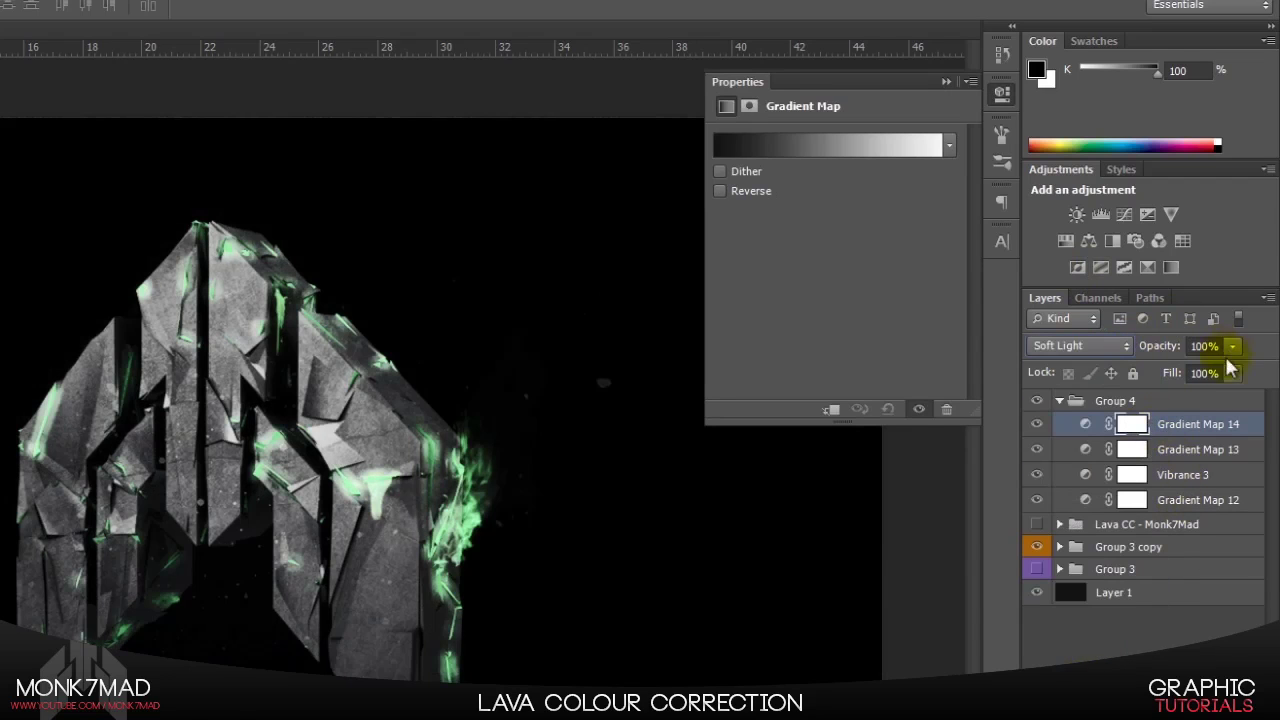
drag(1214, 348, 1085, 320)
key(BackSpace)
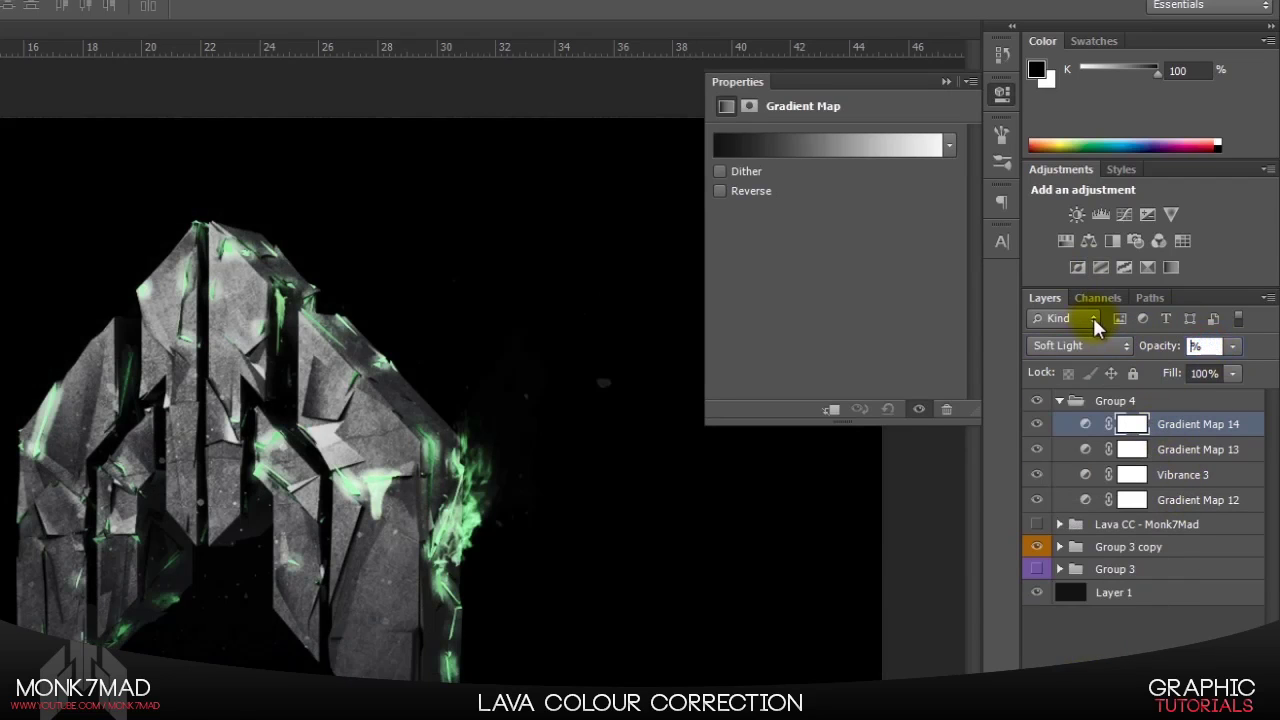
text(35)
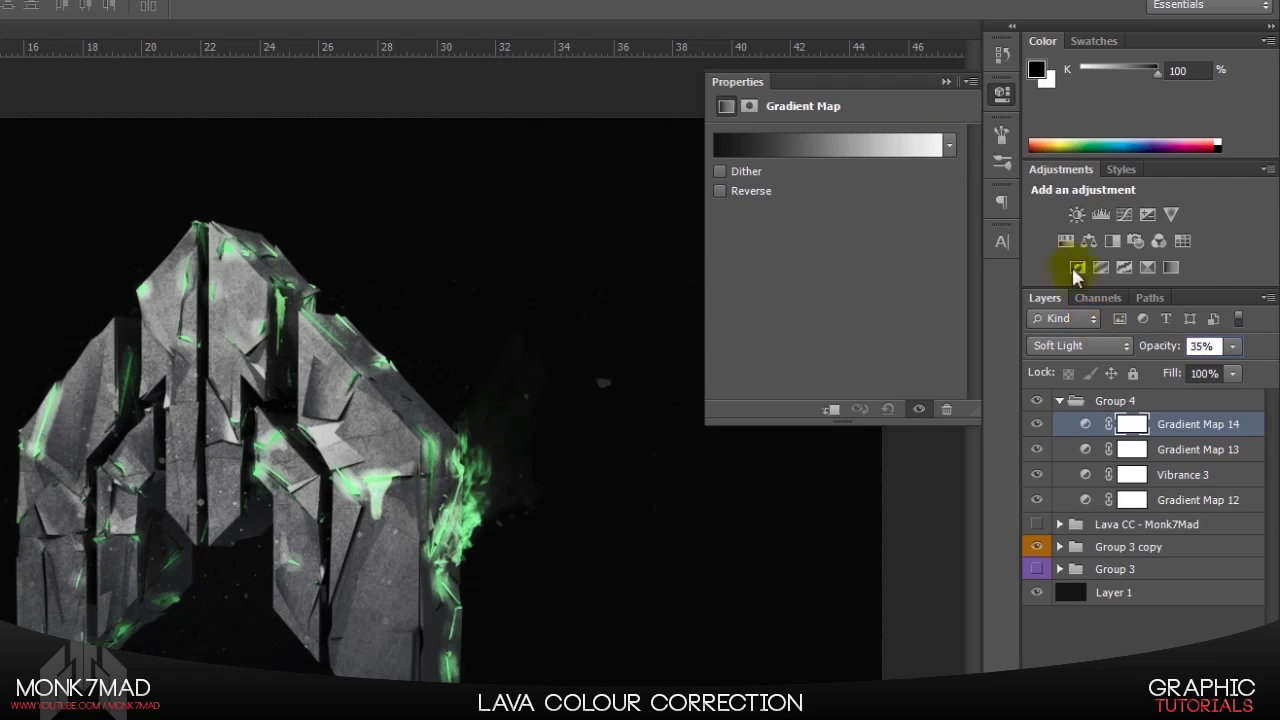
click(940, 88)
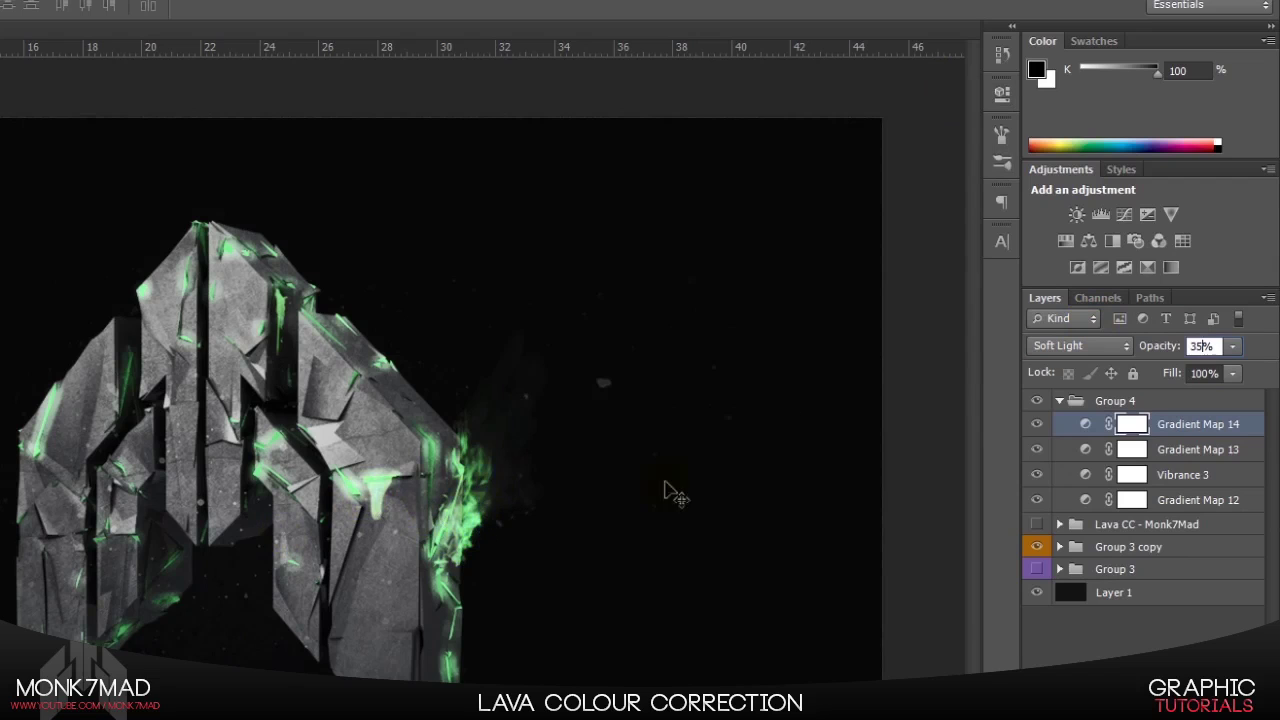
Step: Hide the Vibrance adjustment layer and show it again to compare its effect on the logo
click(1037, 474)
click(1037, 476)
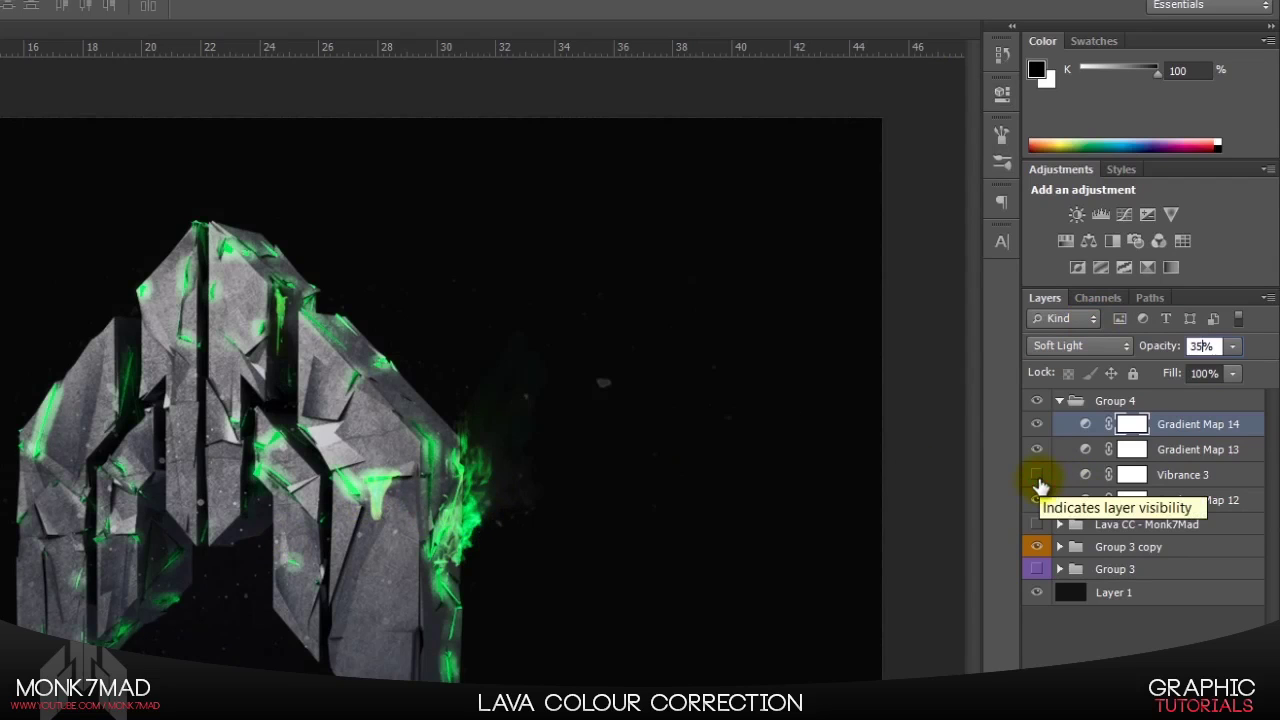
click(1038, 478)
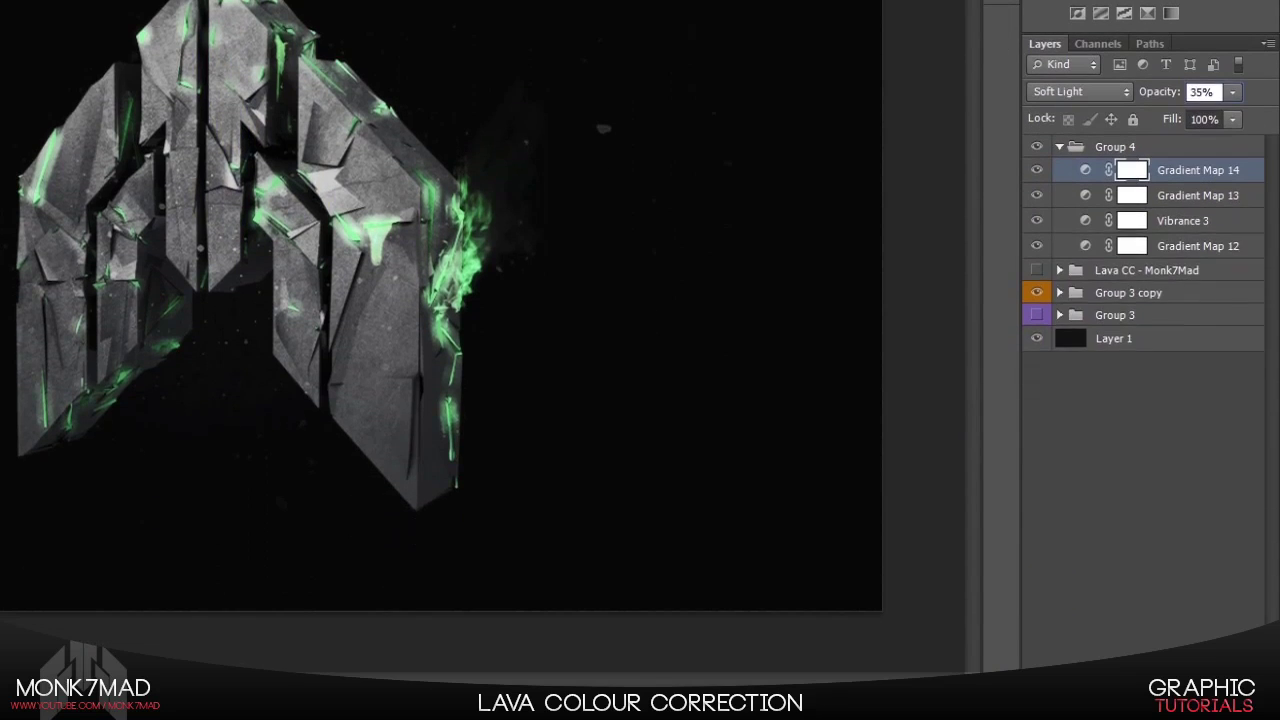
Step: Add a Curves adjustment layer at the top of Group 4 and pull the upper part of the RGB curve slightly down
click(1153, 672)
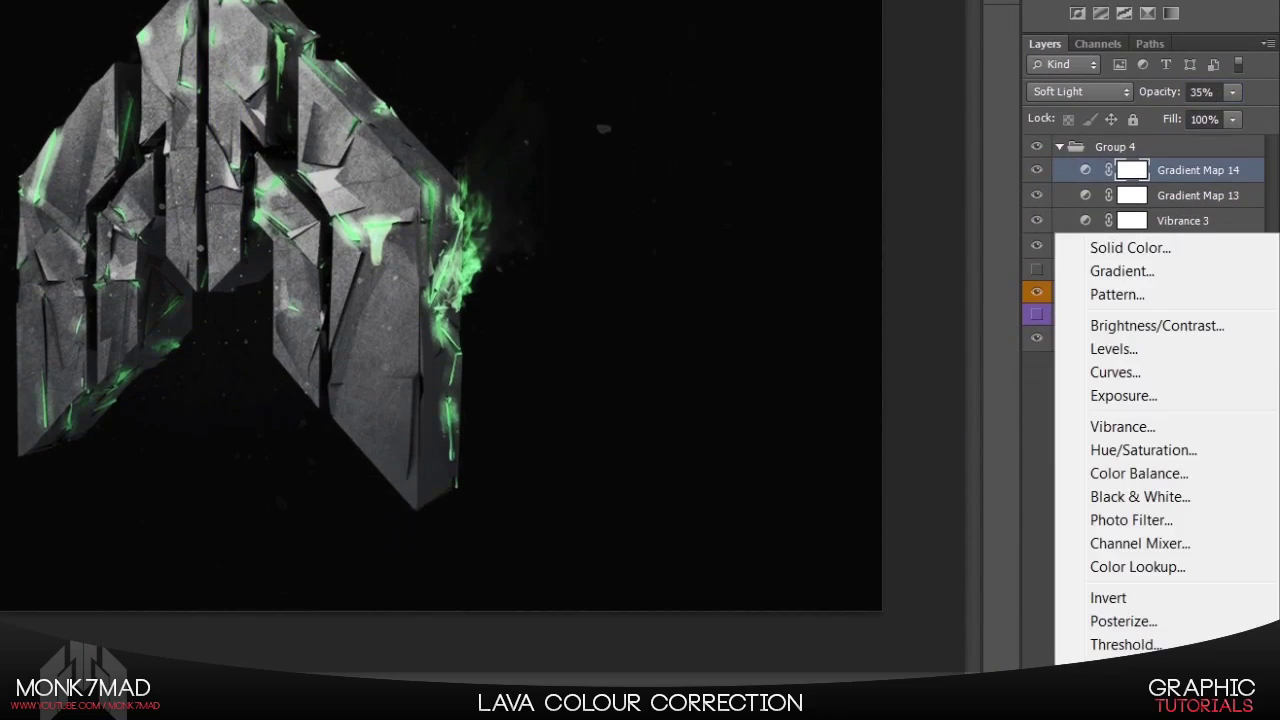
click(1150, 371)
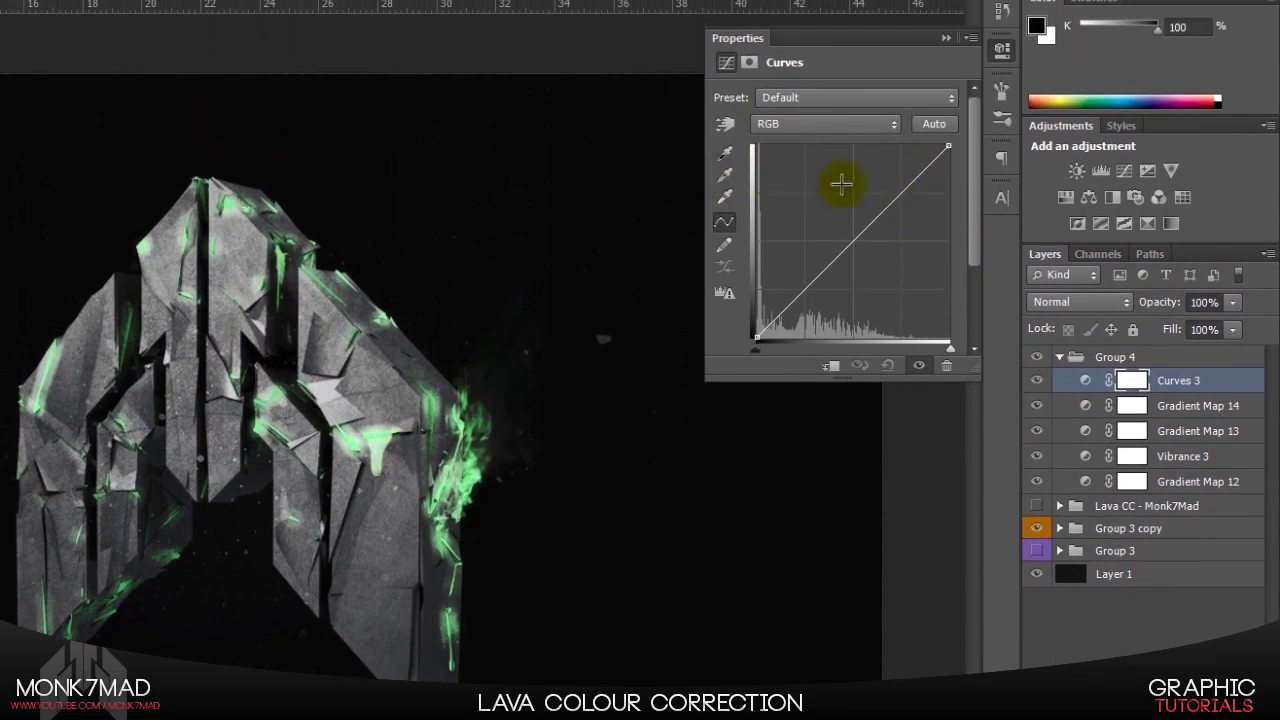
drag(900, 189, 903, 199)
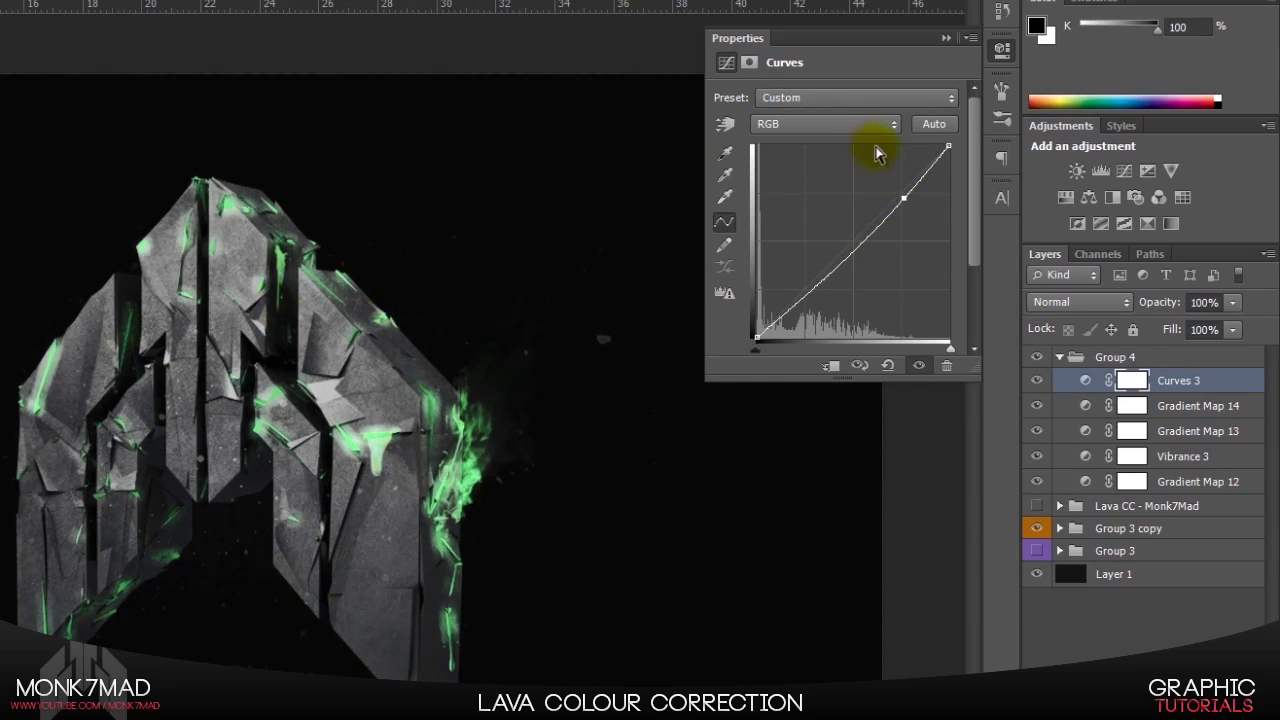
click(945, 37)
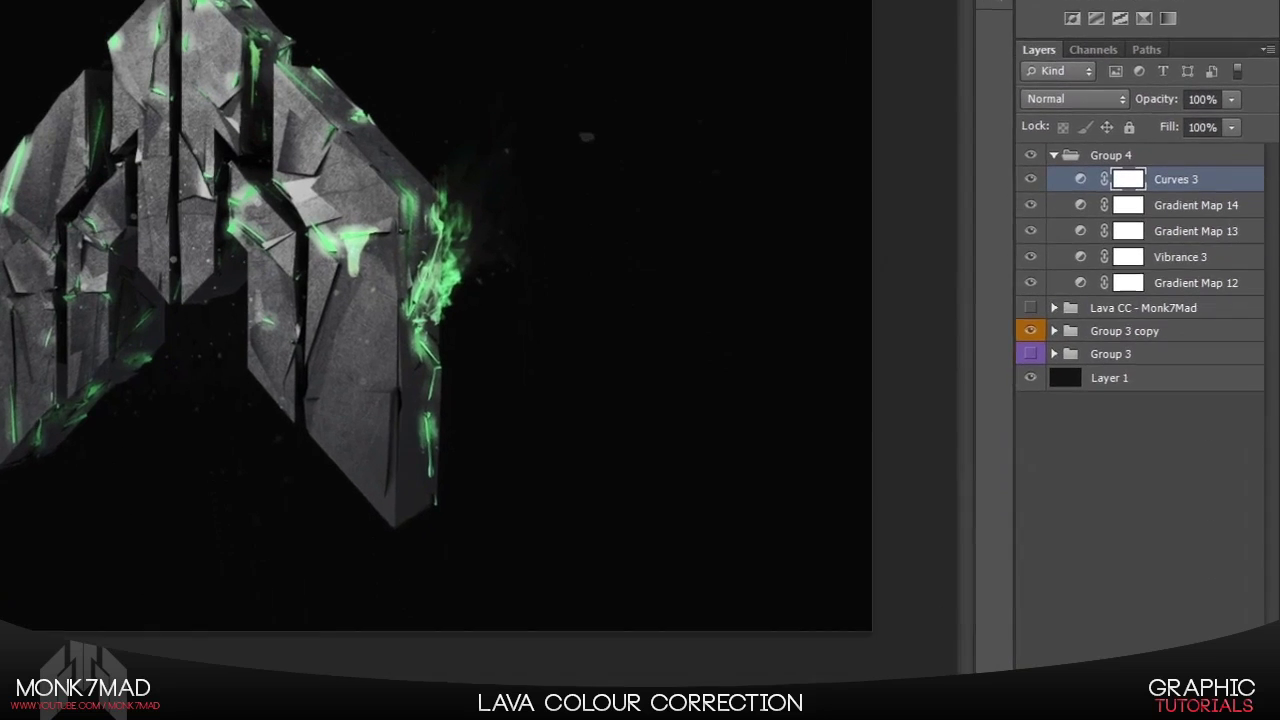
Step: Add a black-to-white Gradient Map above the Curves layer, blended with Soft Light at 10% opacity
click(1152, 678)
click(1122, 712)
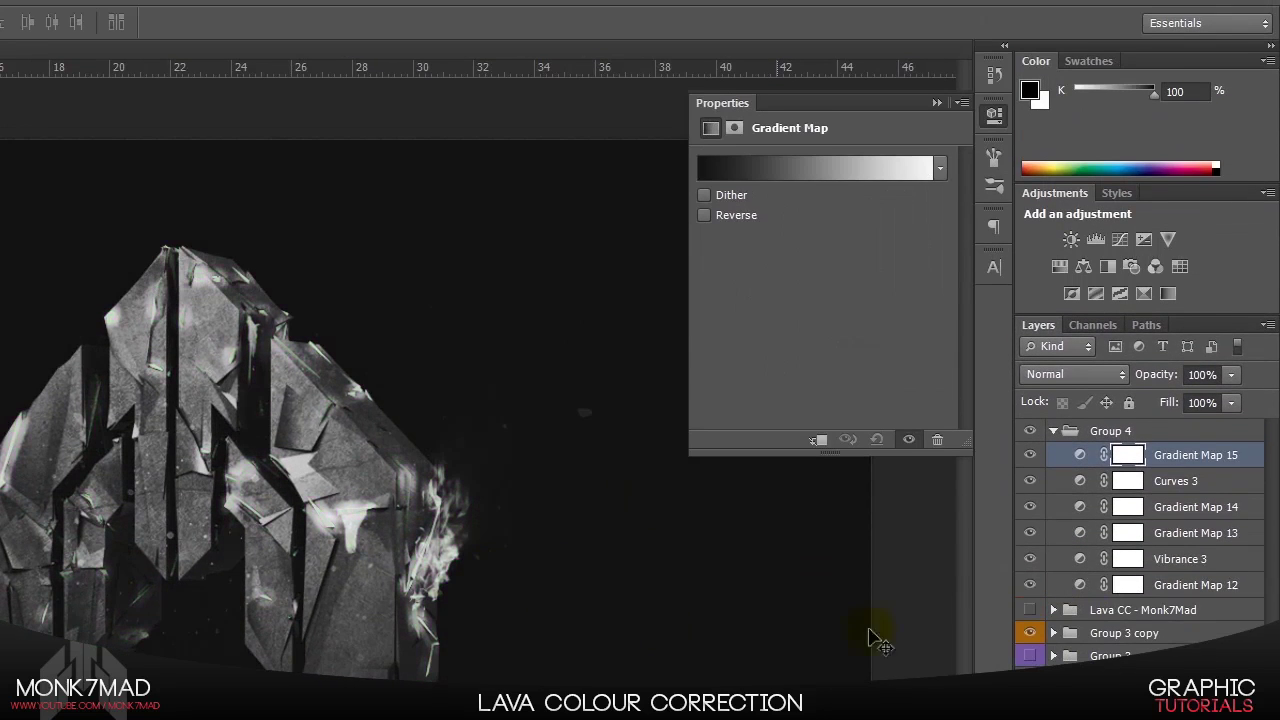
click(1098, 376)
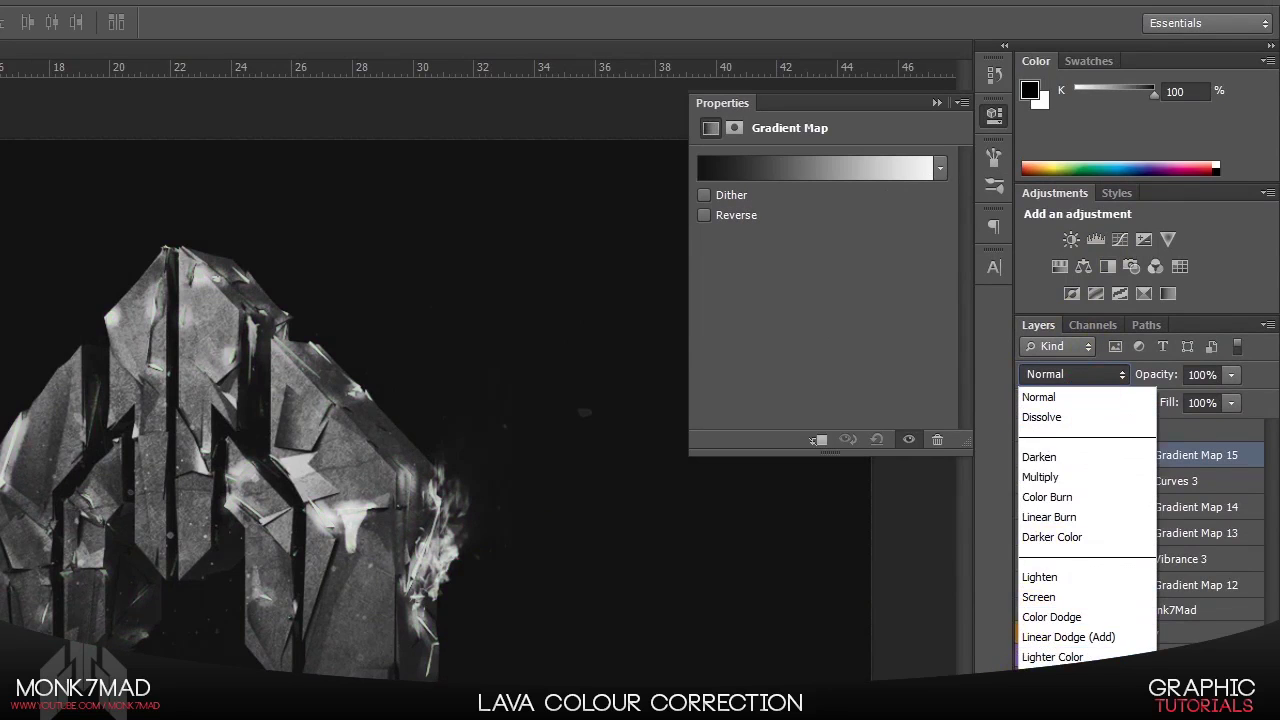
click(1050, 716)
click(1200, 375)
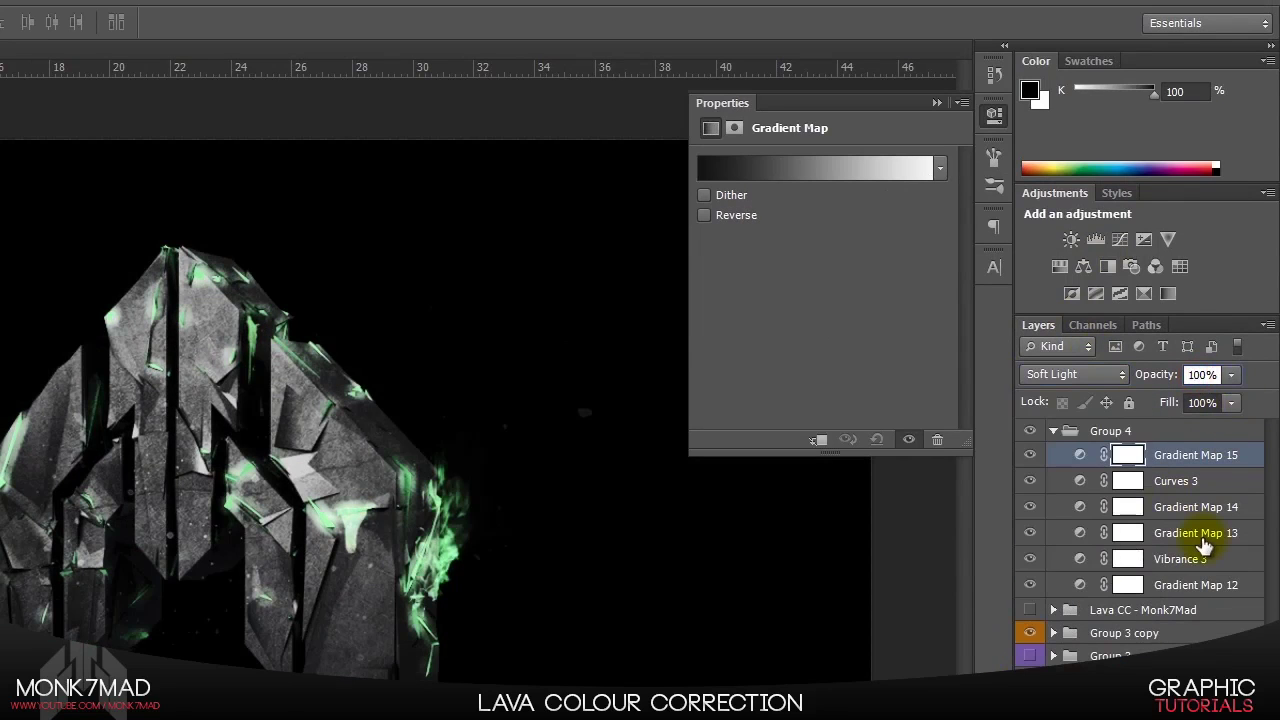
key(Return)
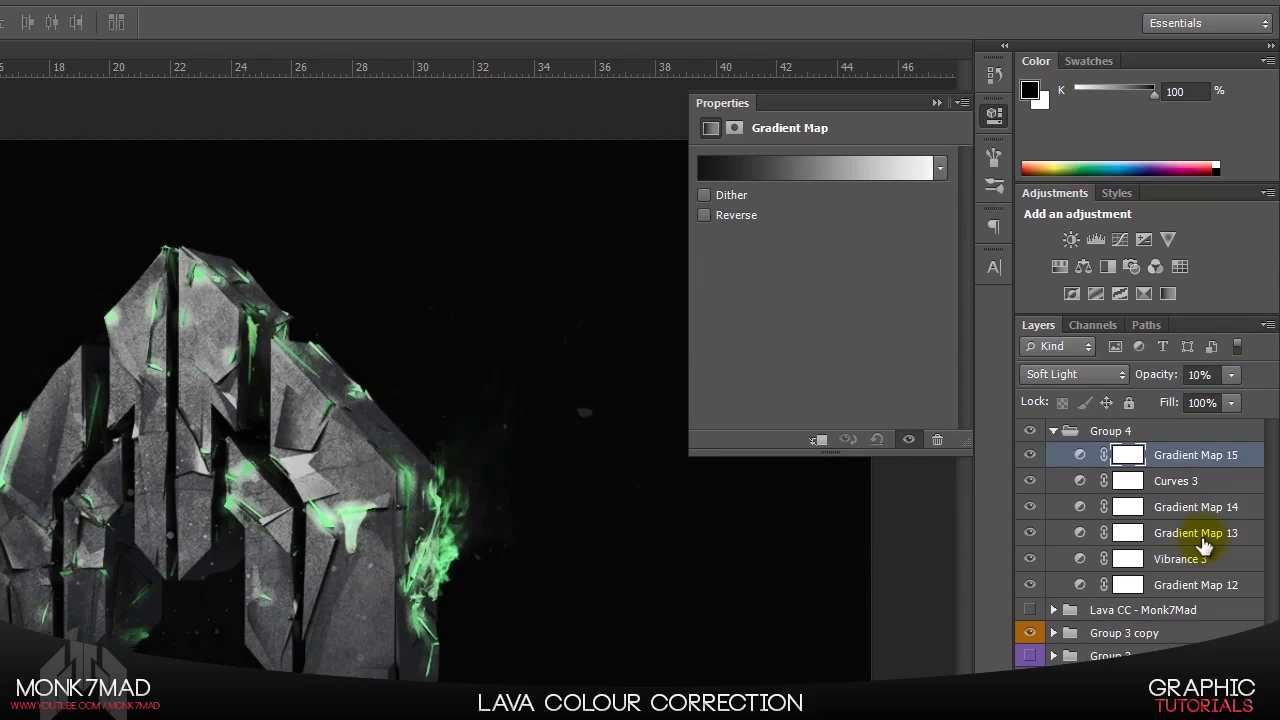
click(929, 102)
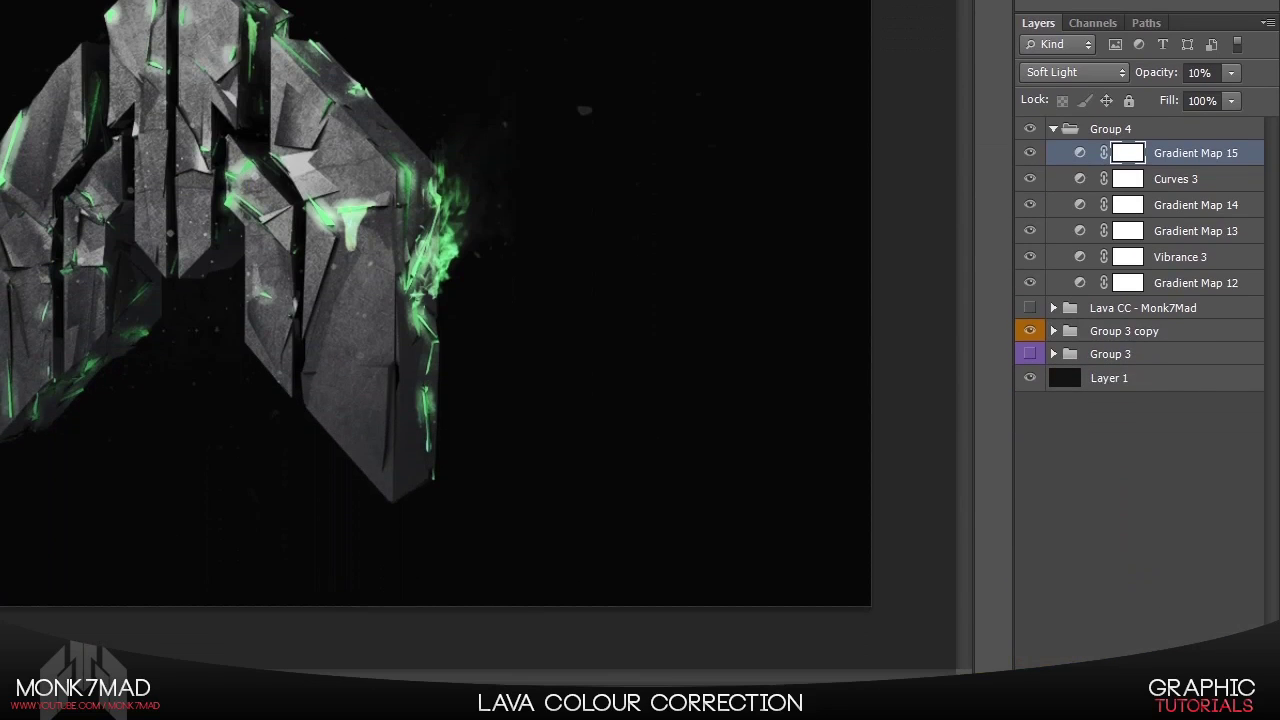
Step: Add another Gradient Map at the top of Group 4 with the dark-red-to-pale-yellow gradient and set its blend mode to Hue
click(1136, 706)
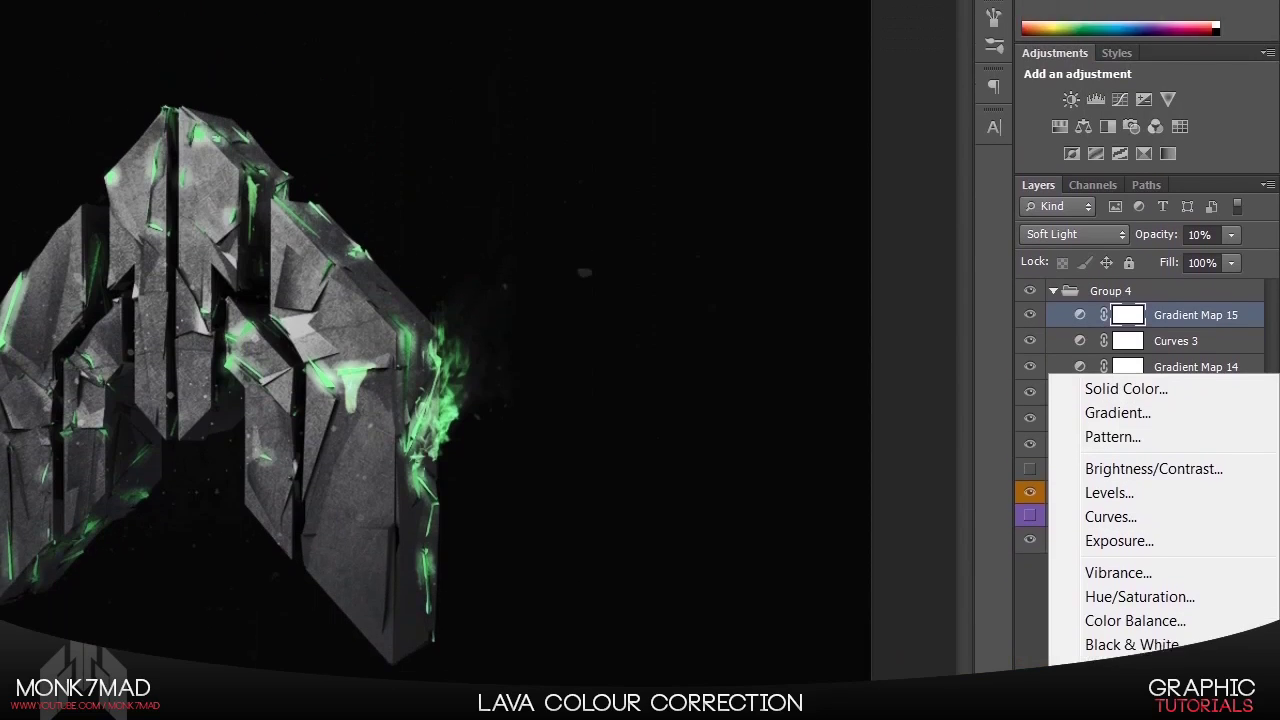
click(1120, 658)
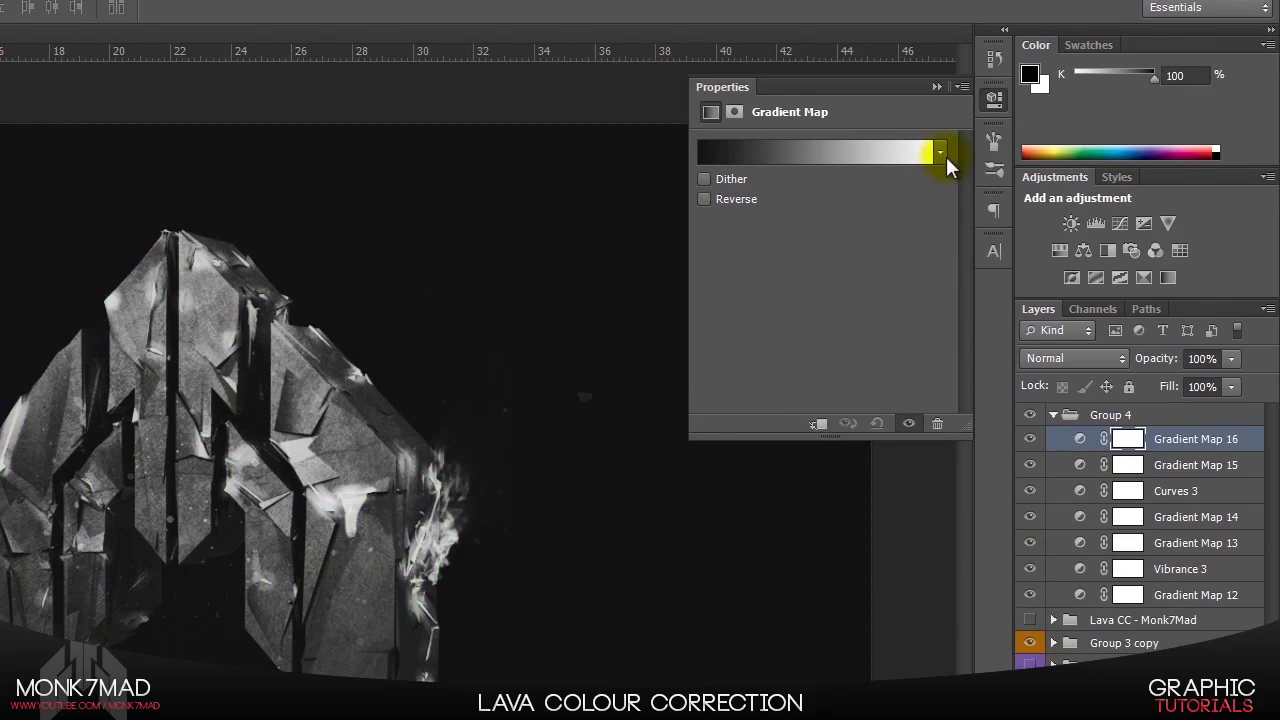
click(941, 153)
click(816, 462)
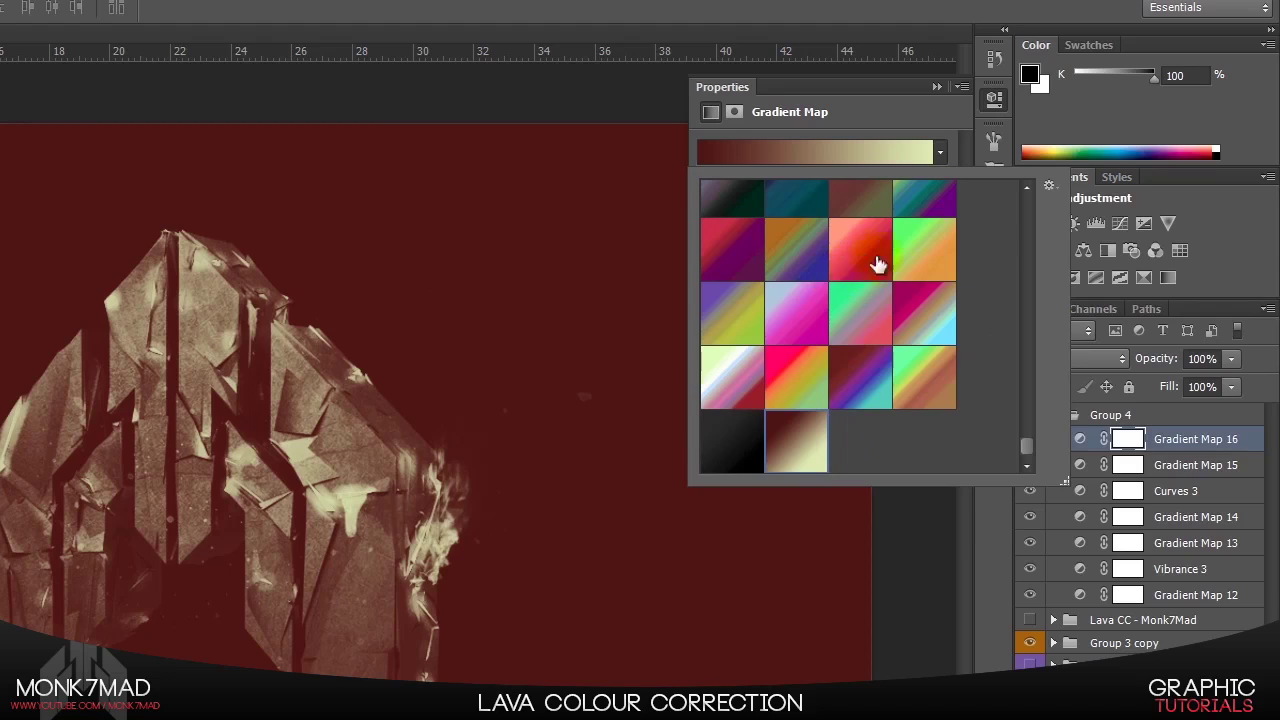
click(941, 124)
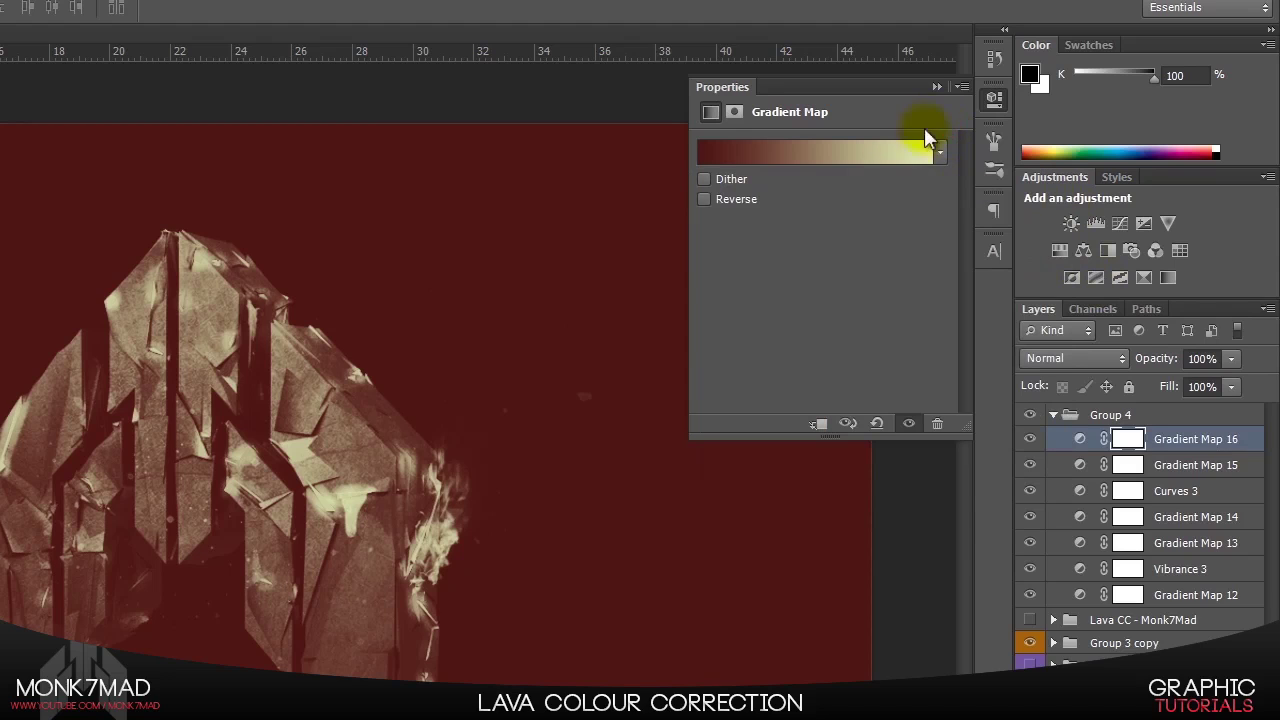
click(936, 88)
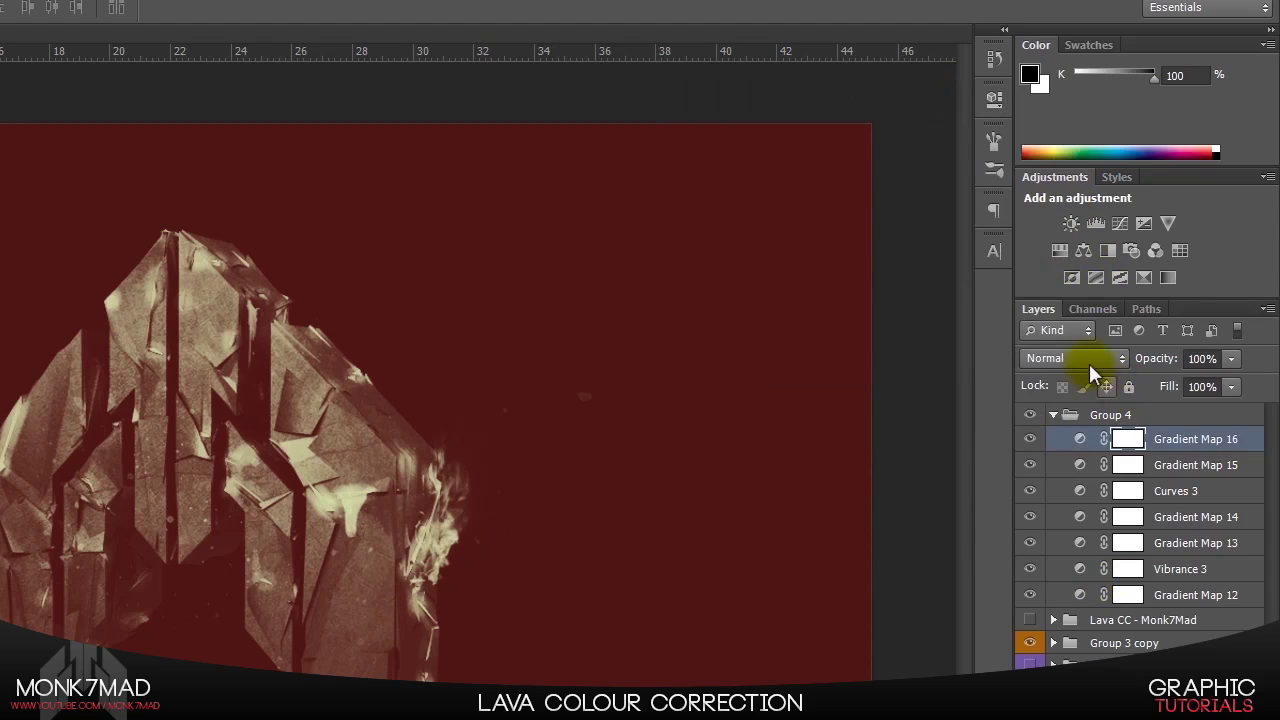
click(1060, 366)
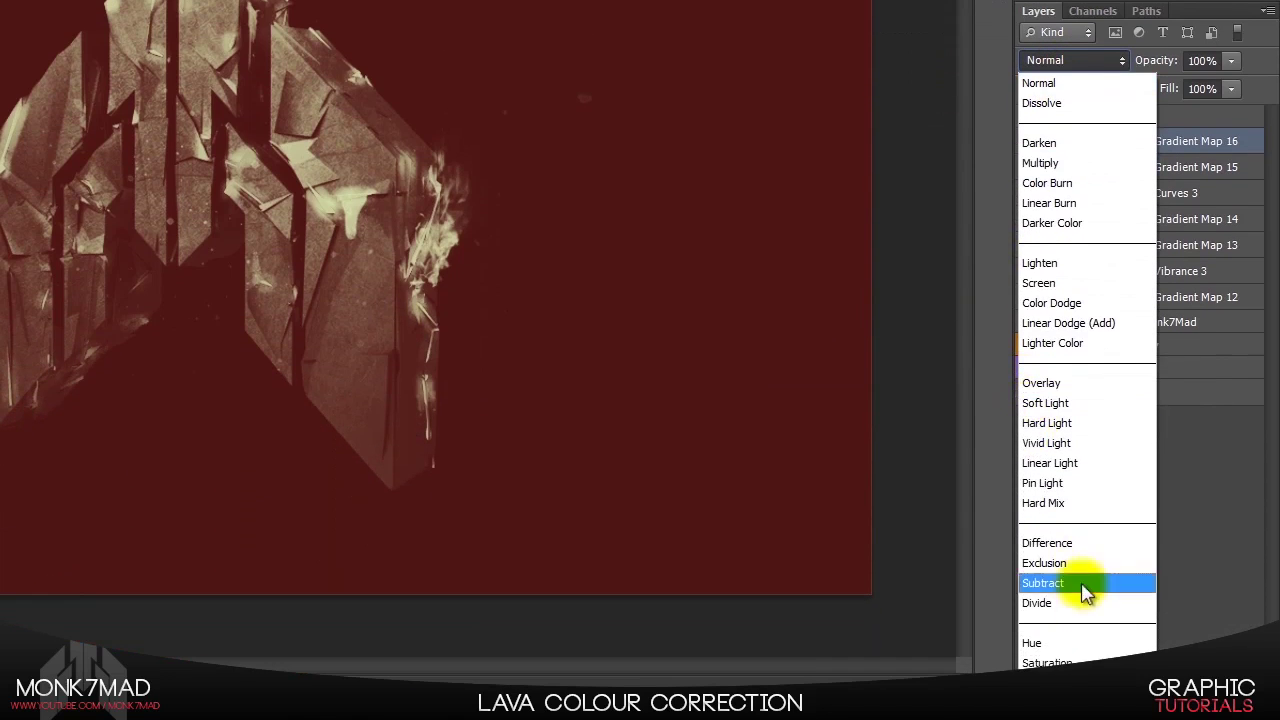
click(1070, 643)
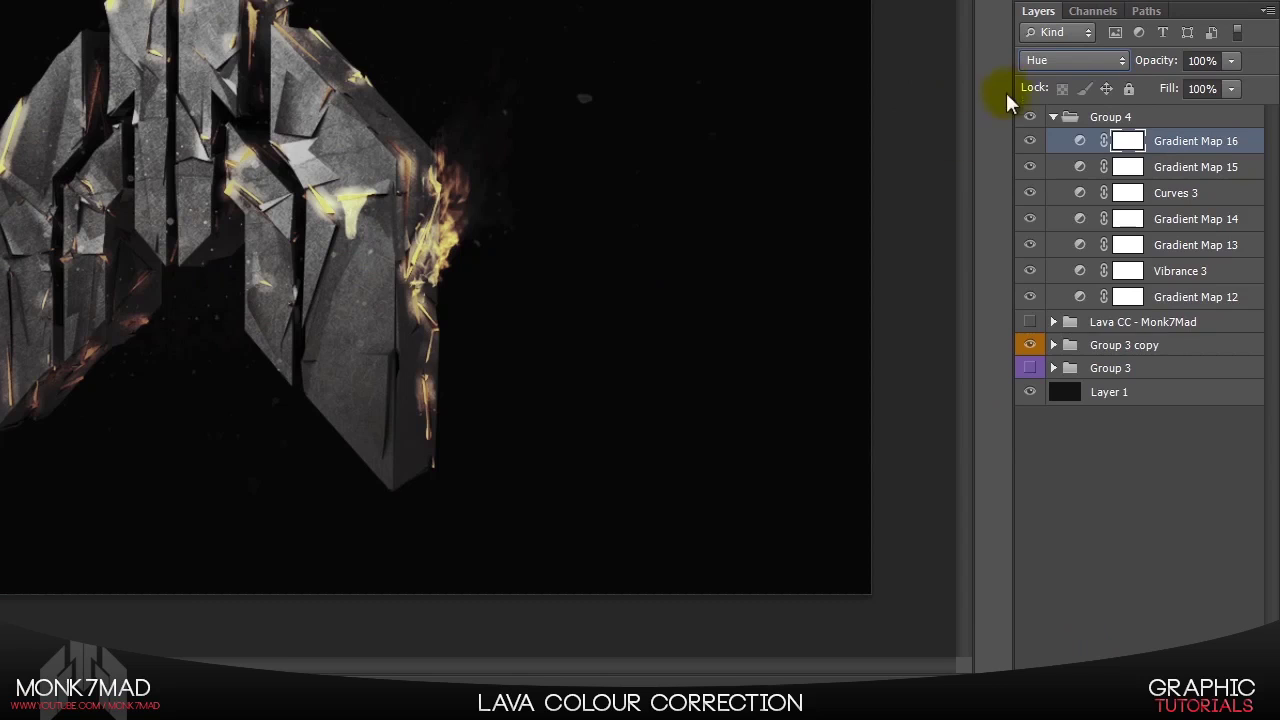
Step: Try the Color blend mode on the red-to-yellow Gradient Map, return it to Hue and deselect the layer
scroll(1032, 64, down, 2)
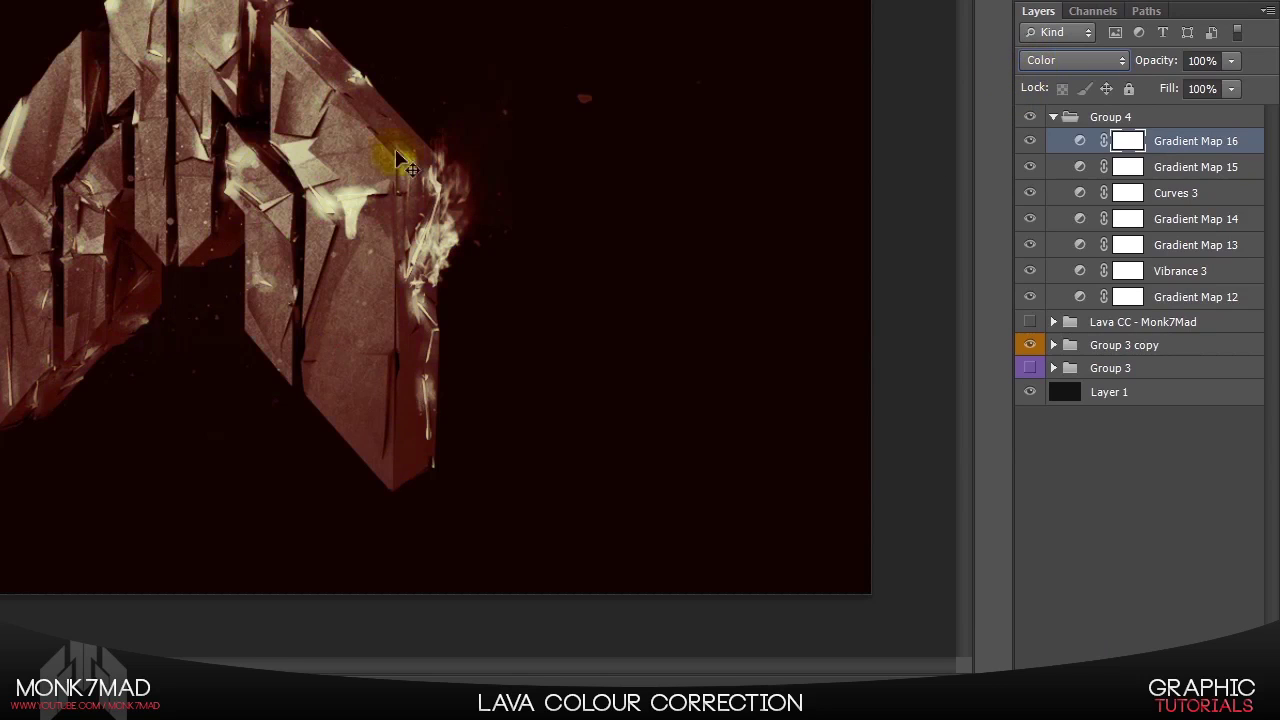
key(shift+minus)
key(shift+minus)
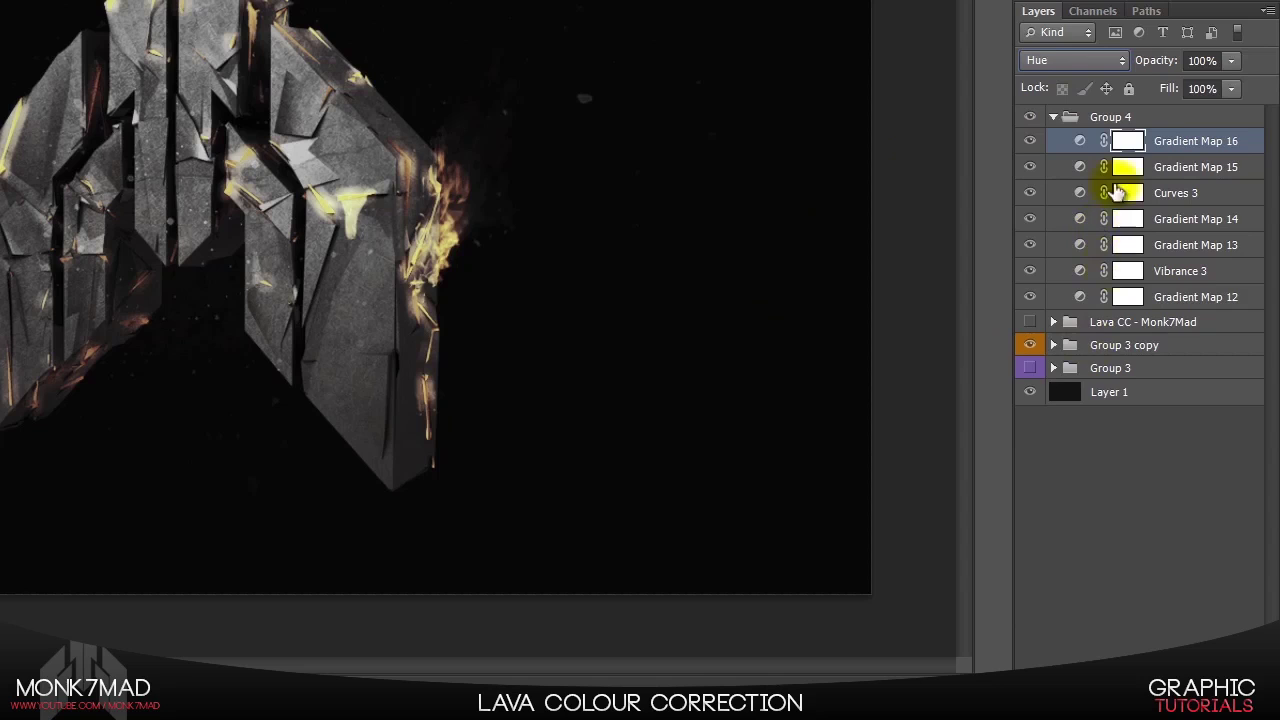
click(1145, 500)
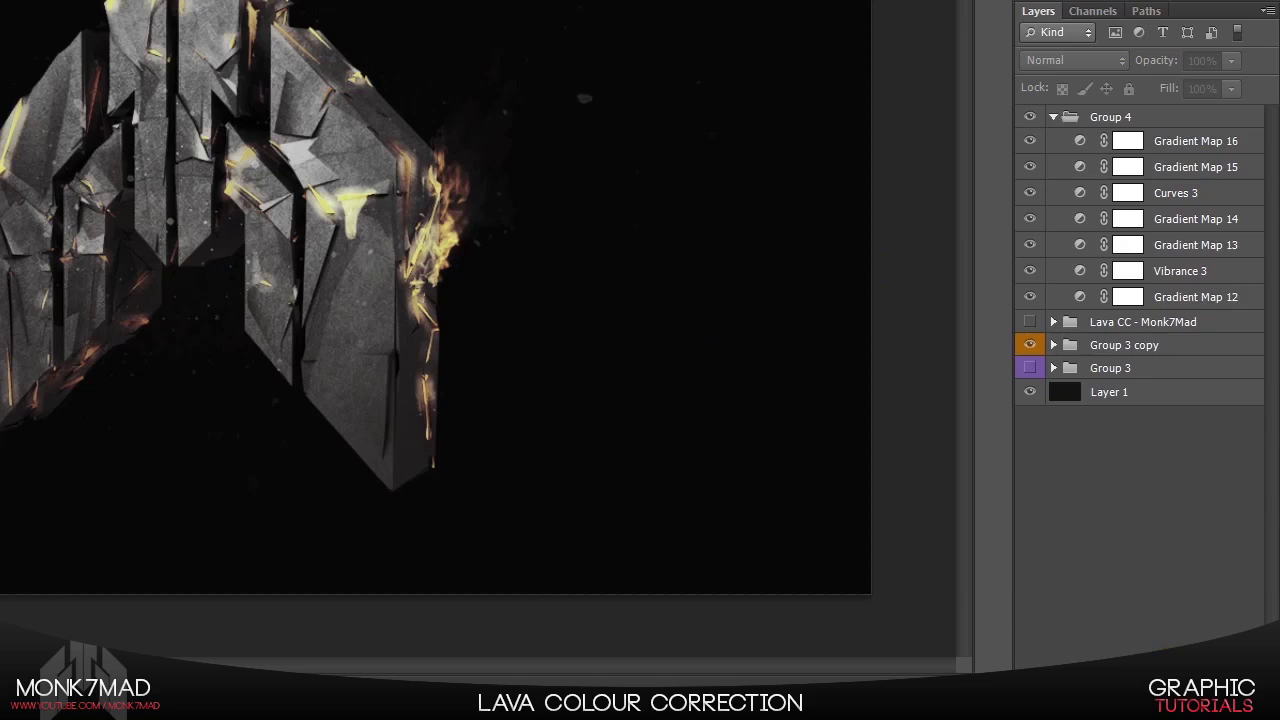
Step: Add a Selective Color adjustment layer at the top of Group 4 and set Cyan to -100% for the Reds
click(1141, 682)
click(1110, 663)
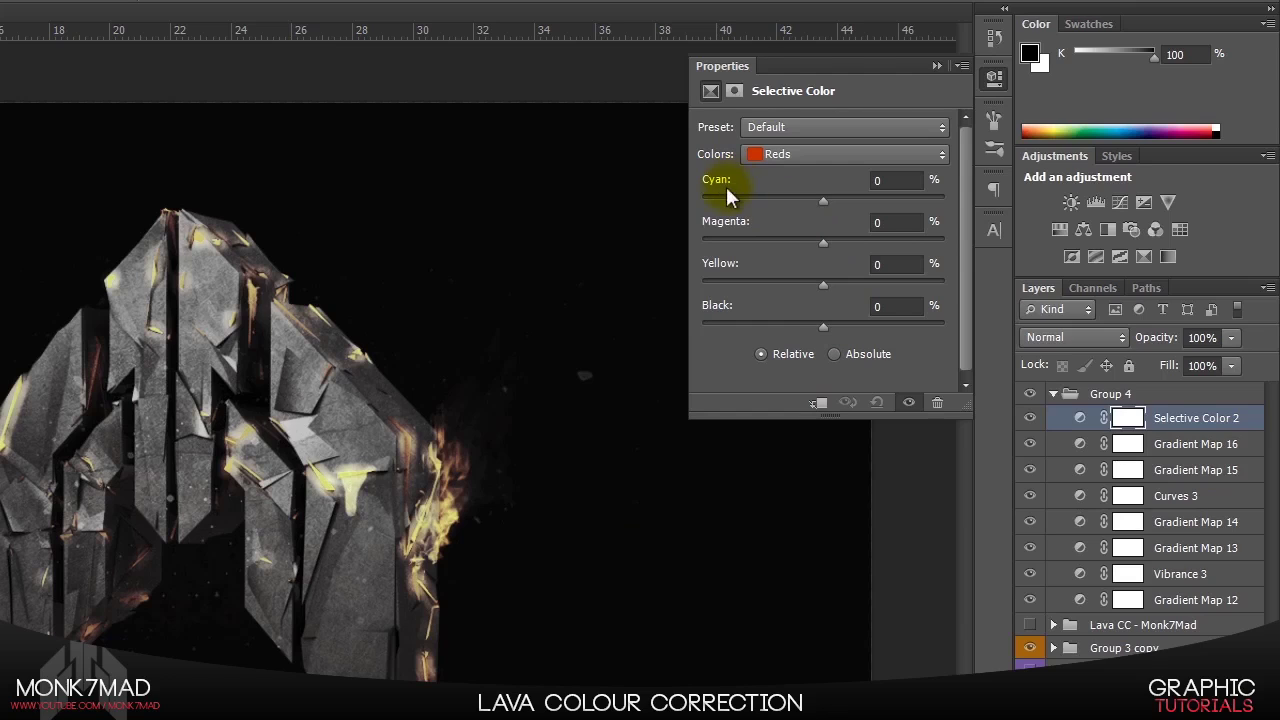
drag(823, 201, 686, 187)
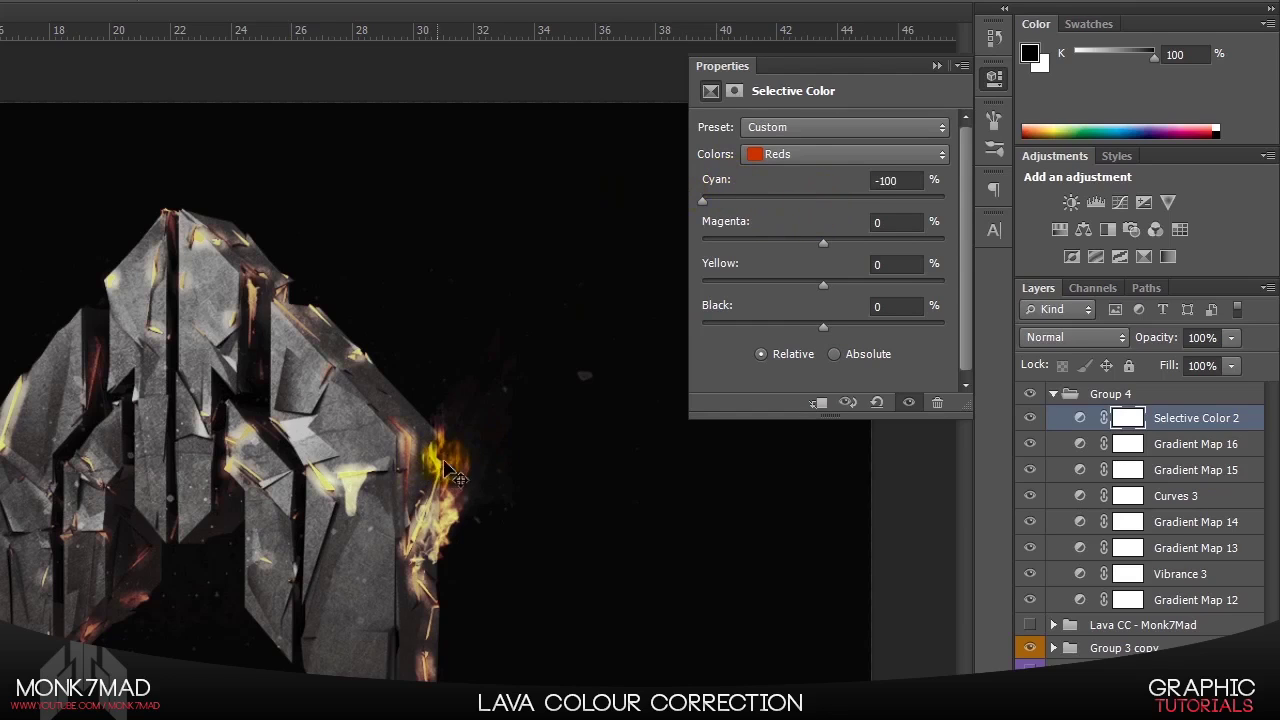
click(703, 194)
drag(899, 222, 702, 240)
click(893, 100)
click(937, 66)
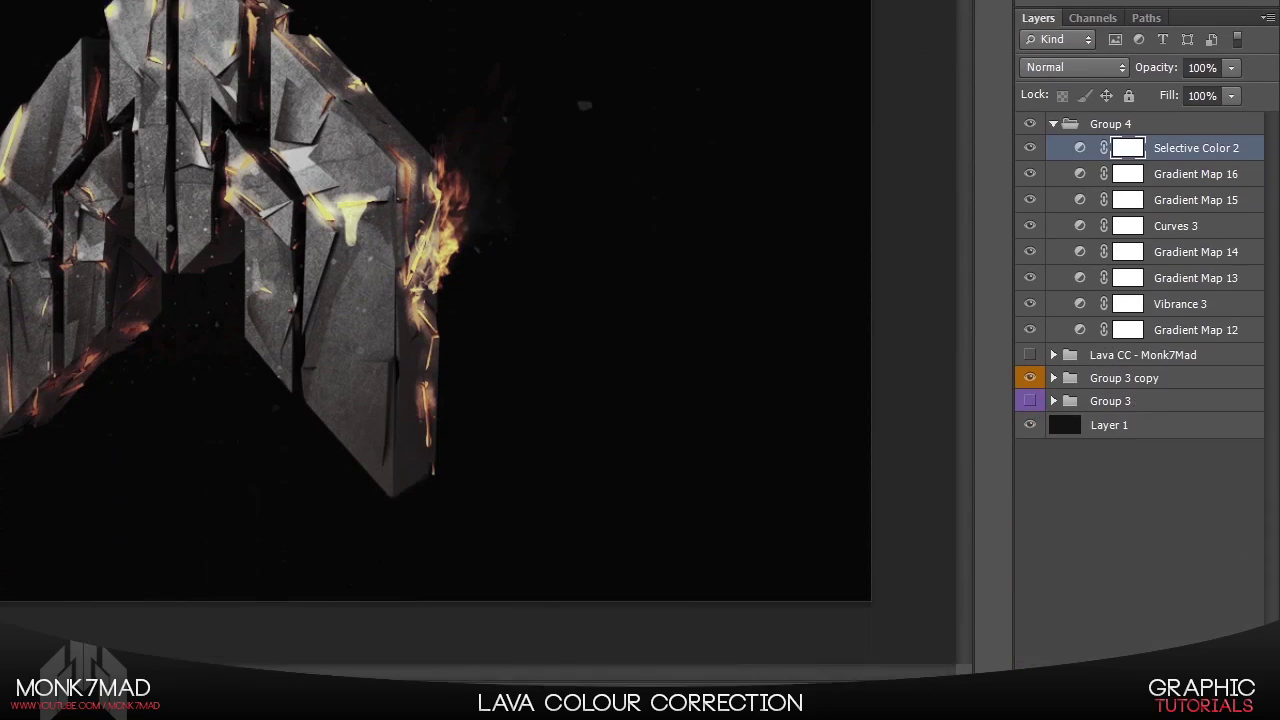
Step: Add a Levels adjustment layer above the Selective Color layer and set its midtone input level to 0.95
click(1141, 700)
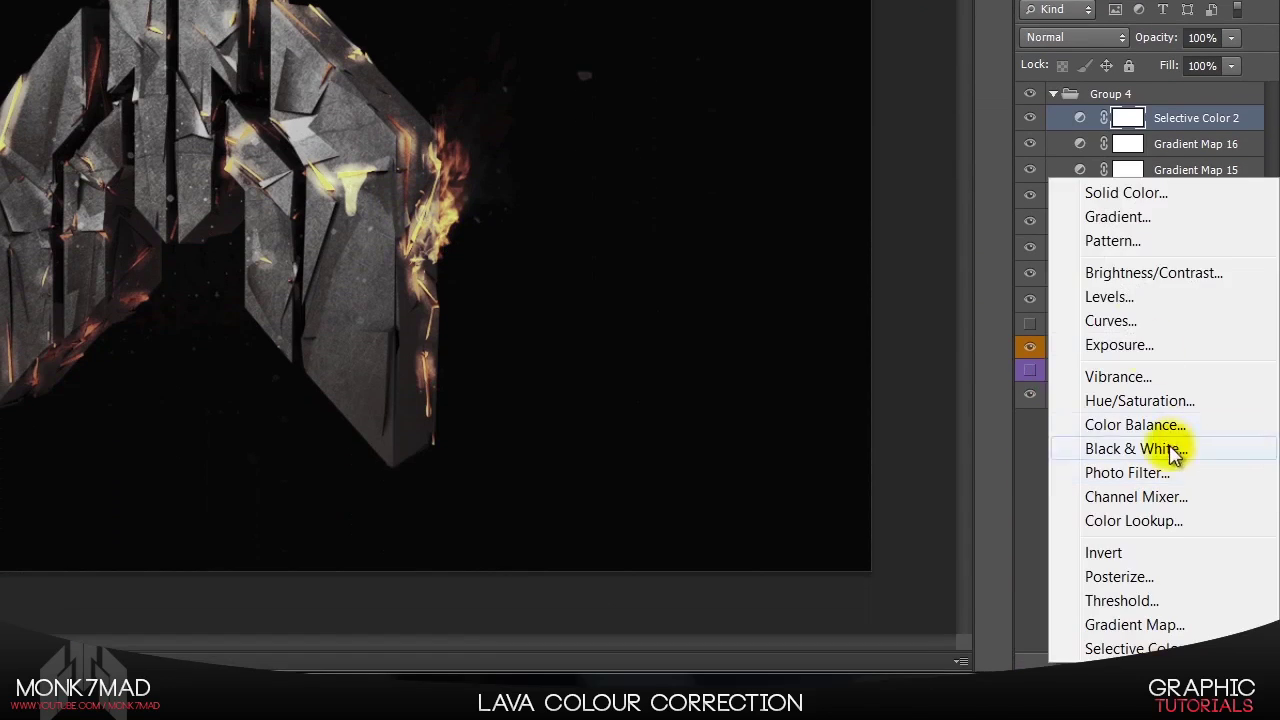
click(1136, 331)
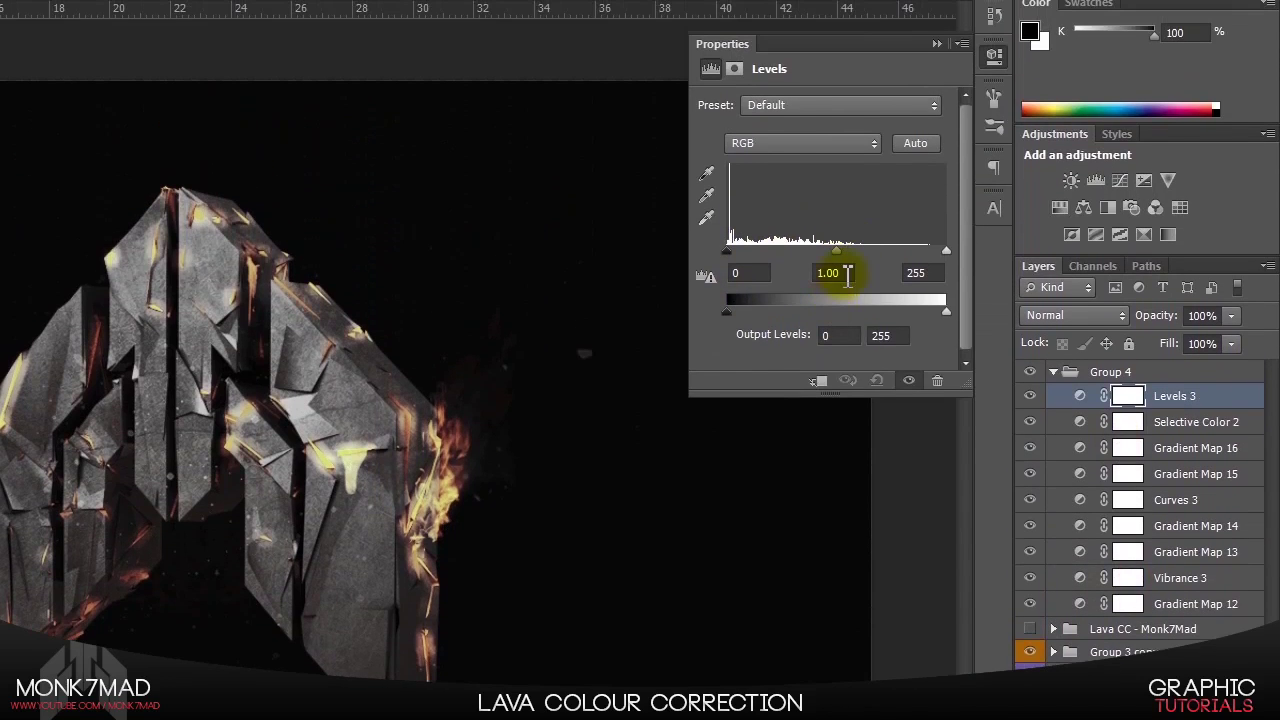
click(828, 151)
key(BackSpace)
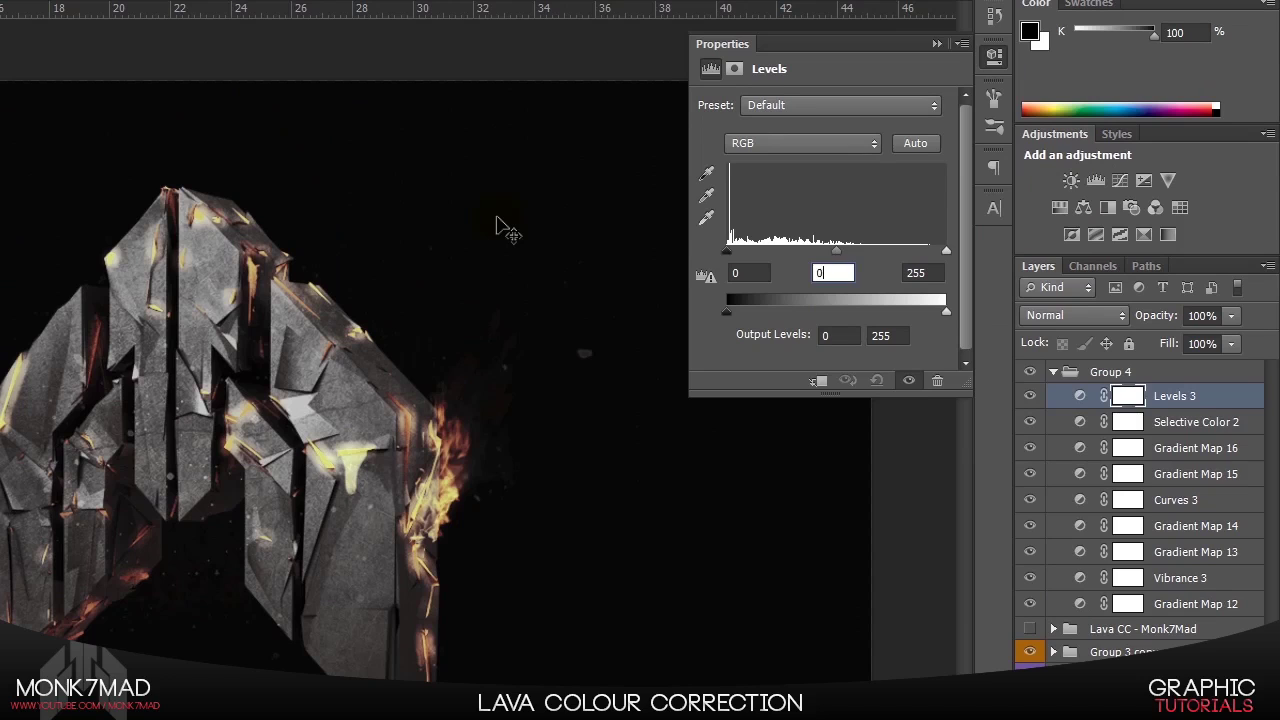
text(0.95)
key(Return)
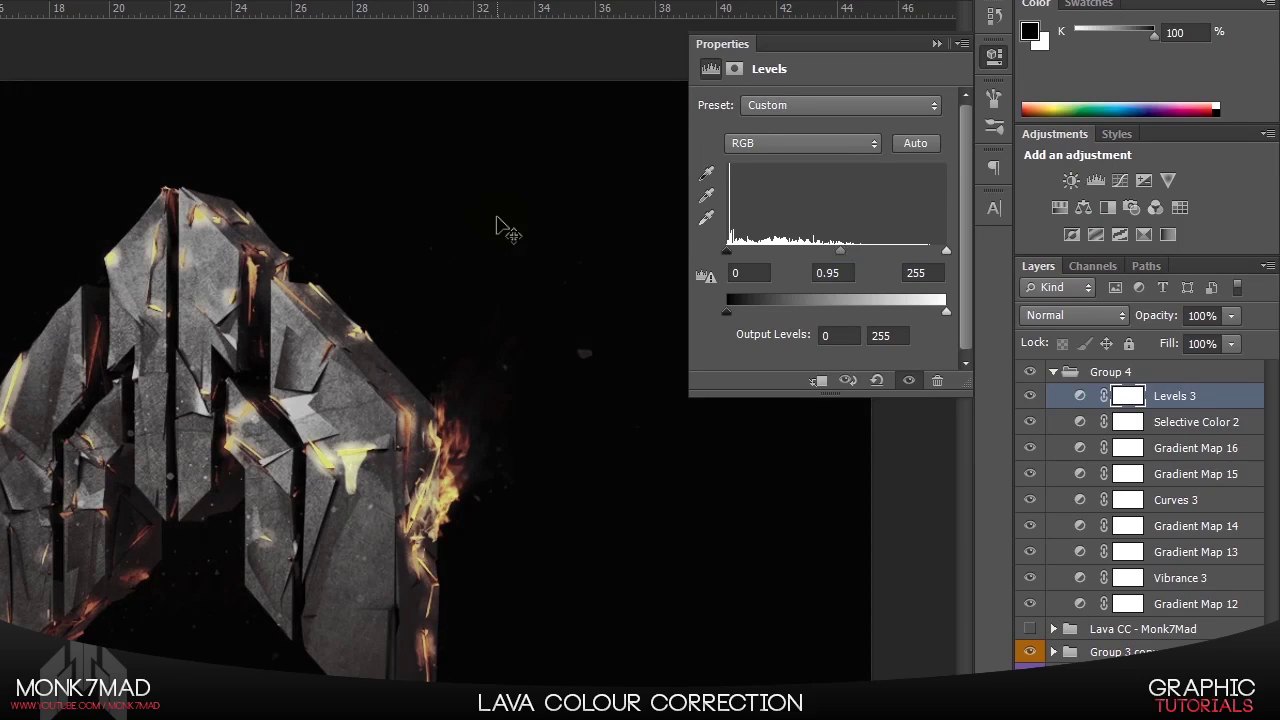
click(931, 43)
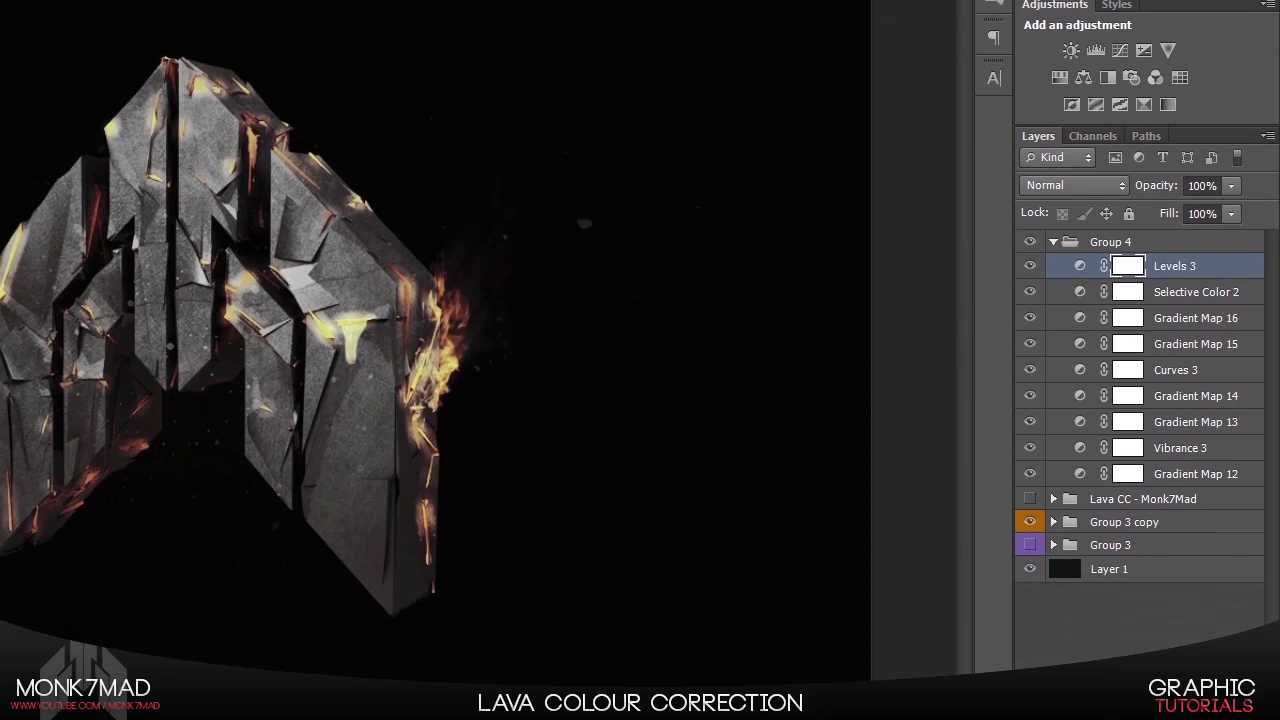
Step: Add a Hue/Saturation adjustment layer above the Levels layer and set its Saturation to +70
click(1149, 674)
click(1162, 441)
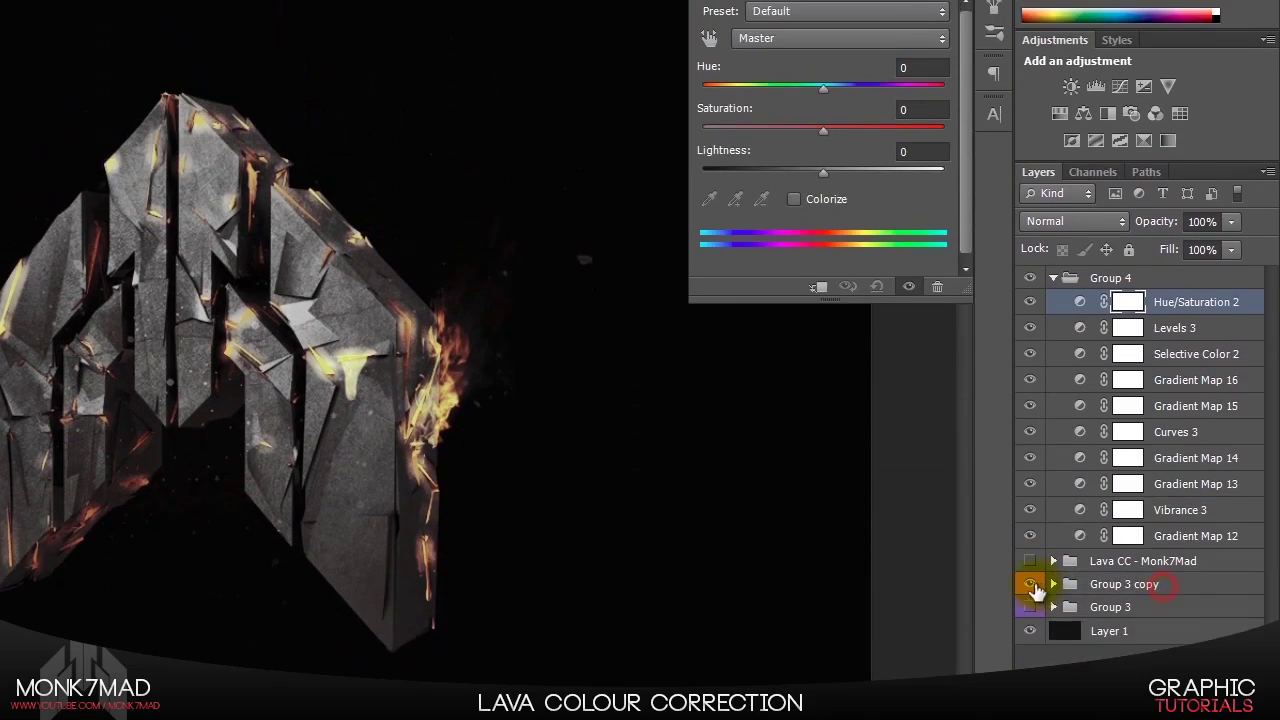
click(912, 236)
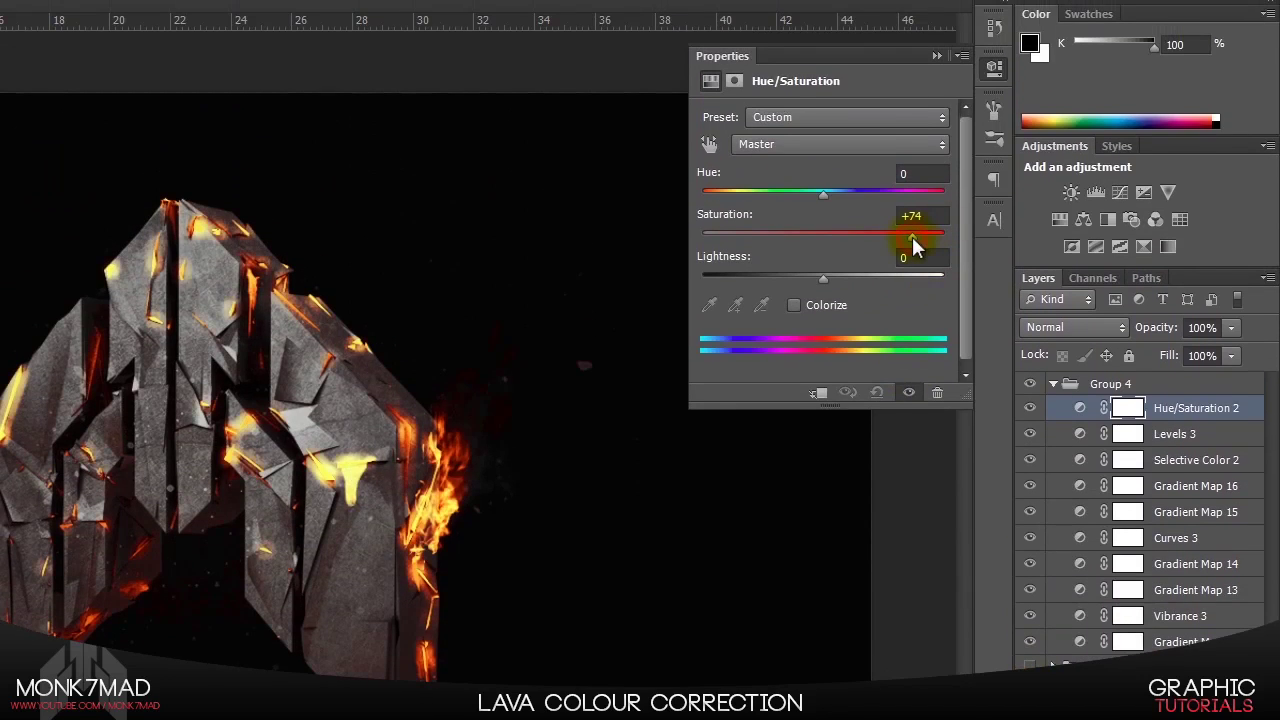
drag(912, 238, 907, 240)
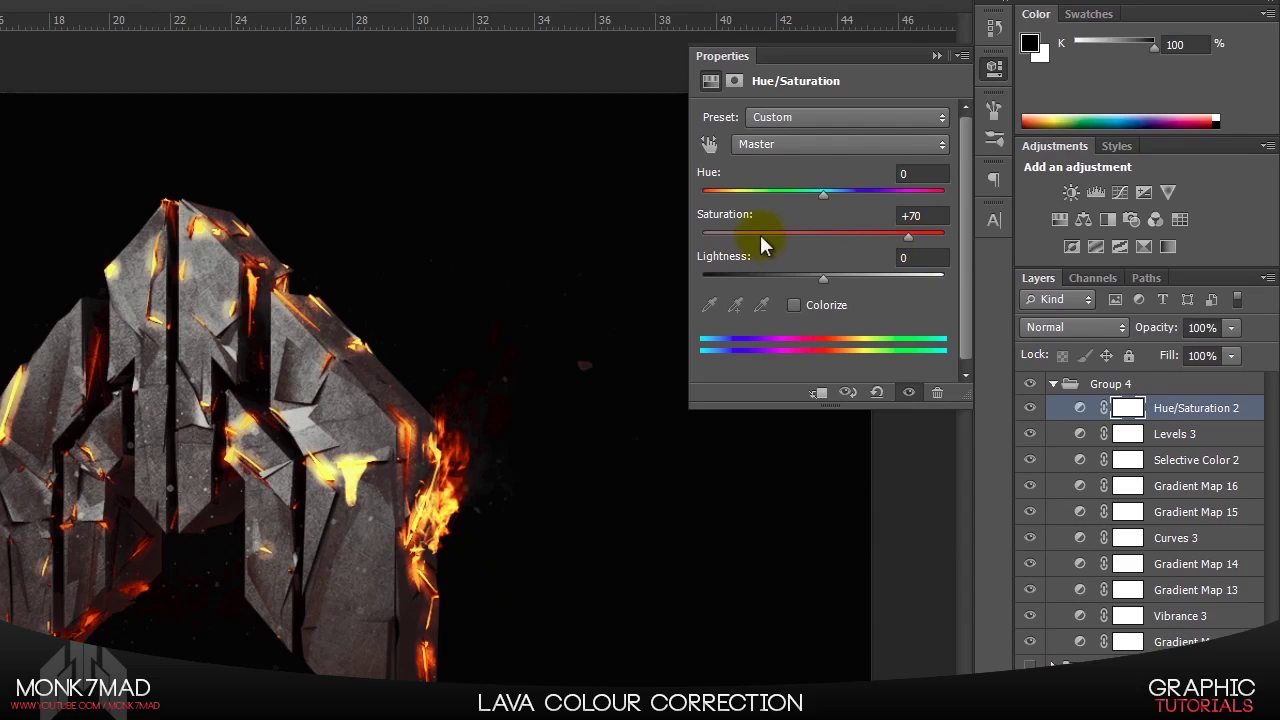
click(938, 60)
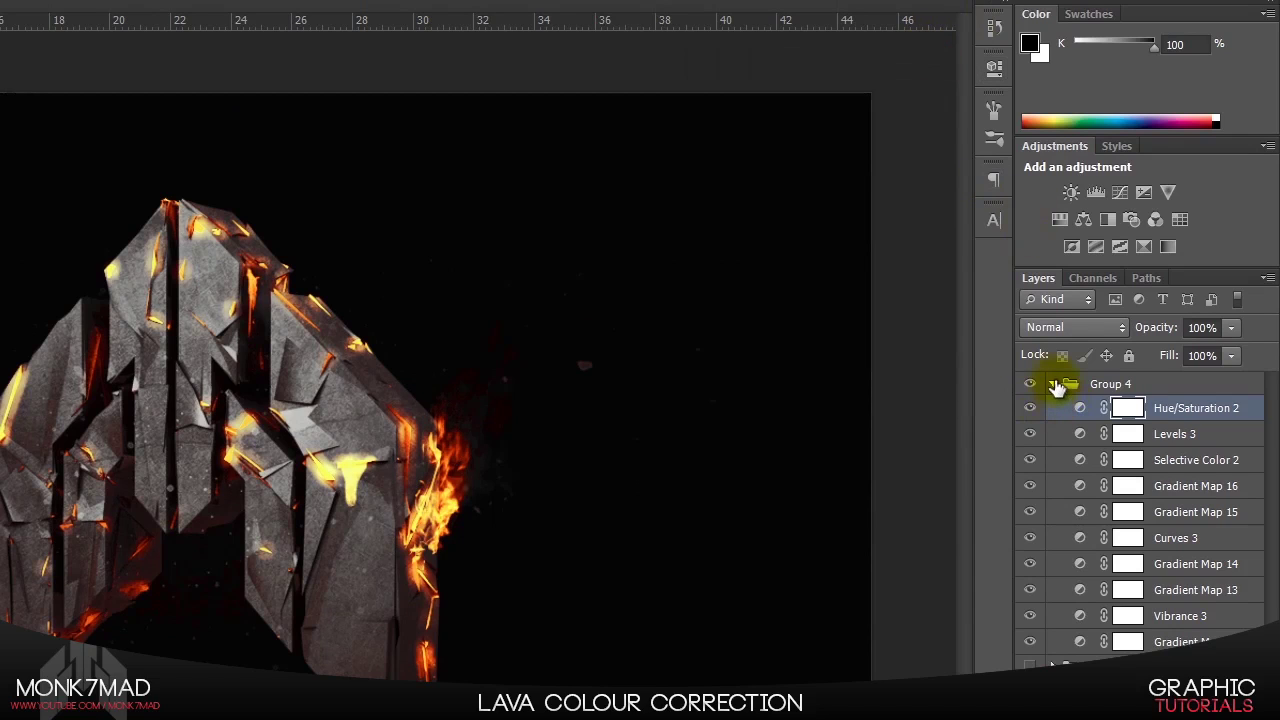